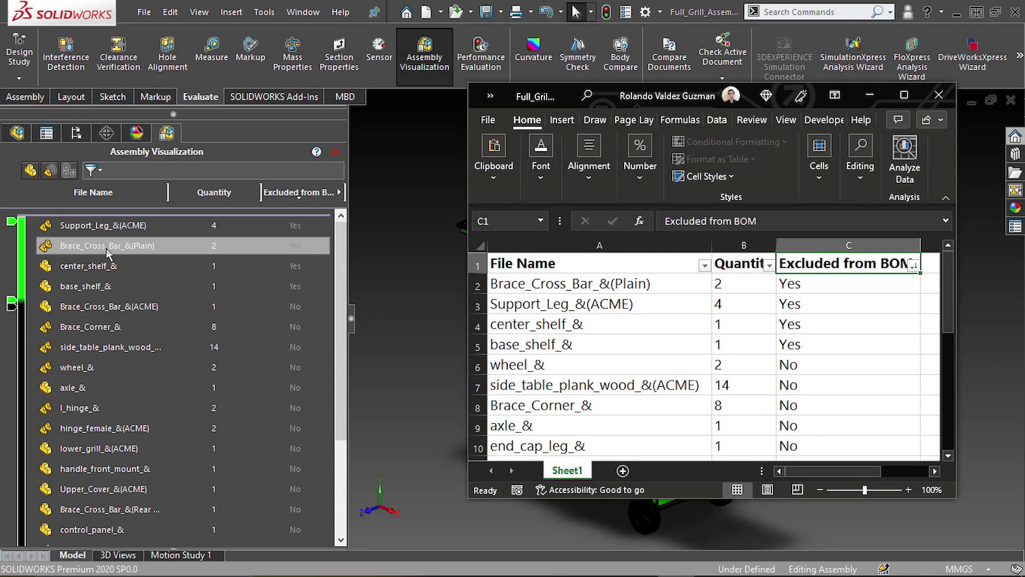
Enlarge the Excel window and scroll through the exported Excluded from BOM parts list.
{"action": "scroll", "coordinate": [694, 374], "scroll_direction": "down", "scroll_amount": 1}
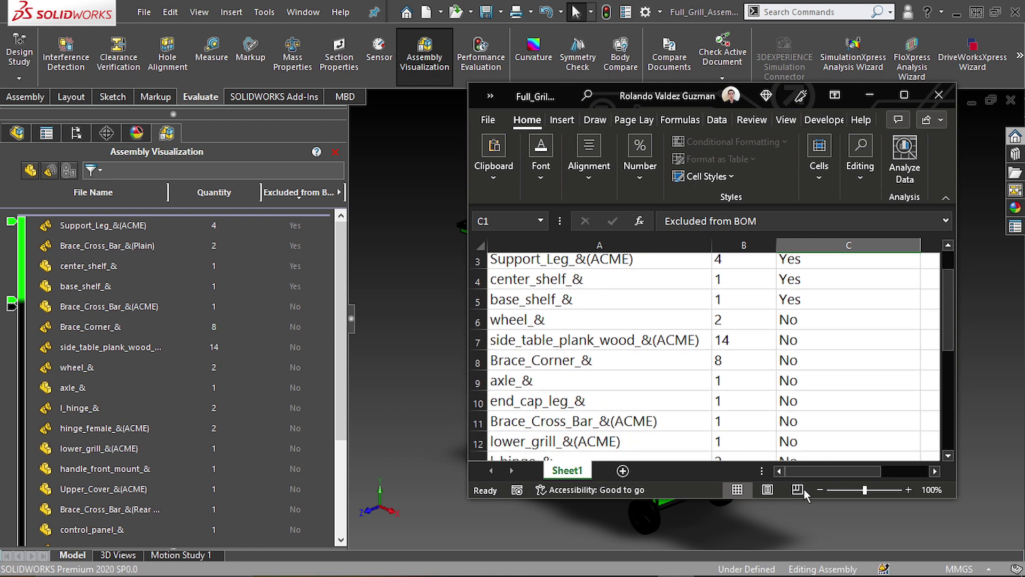
{"action": "left_click_drag", "start_coordinate": [780, 498], "coordinate": [780, 556]}
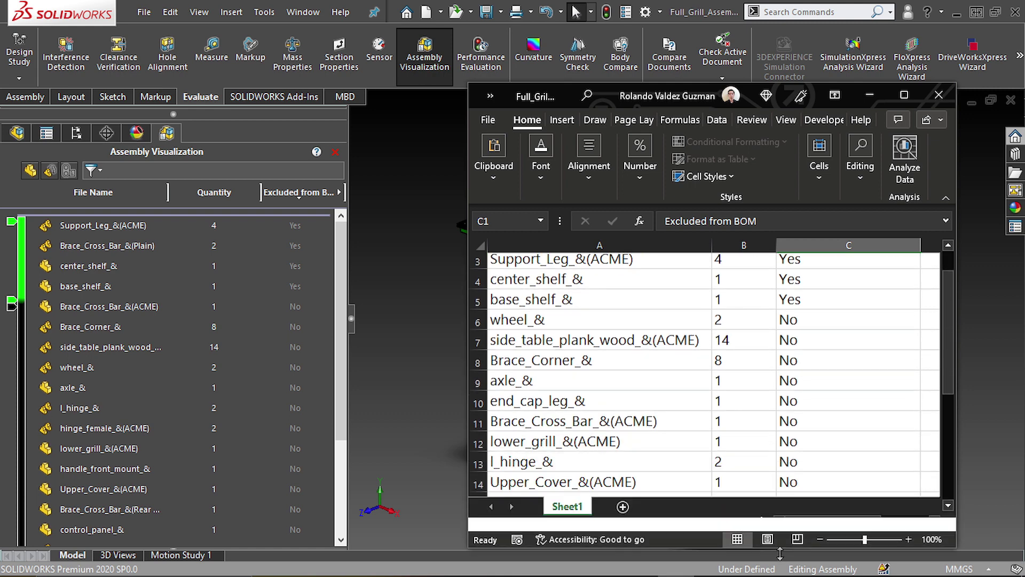
{"action": "scroll", "coordinate": [714, 347], "scroll_direction": "down", "scroll_amount": 5}
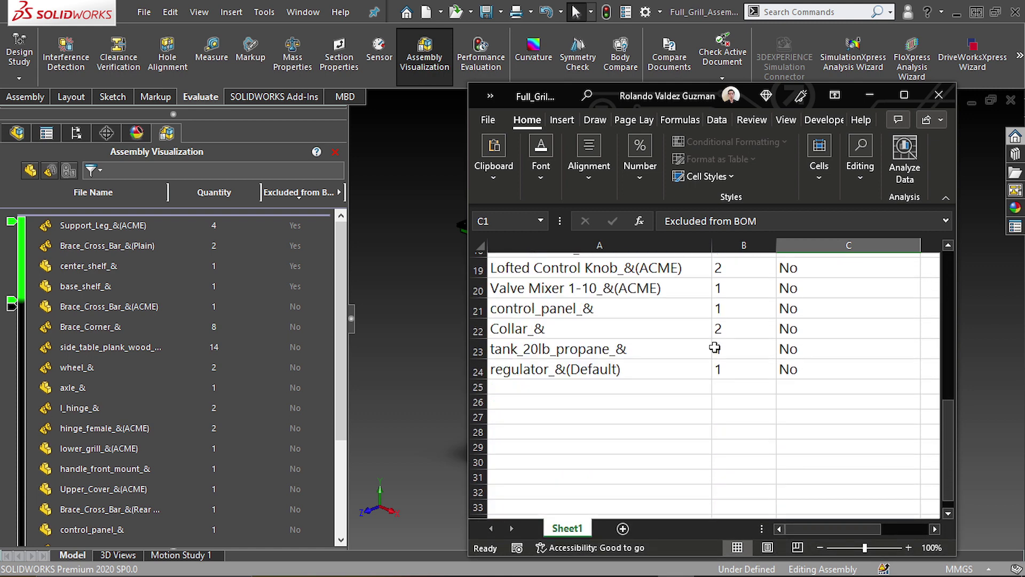
{"action": "scroll", "coordinate": [715, 347], "scroll_direction": "up", "scroll_amount": 5}
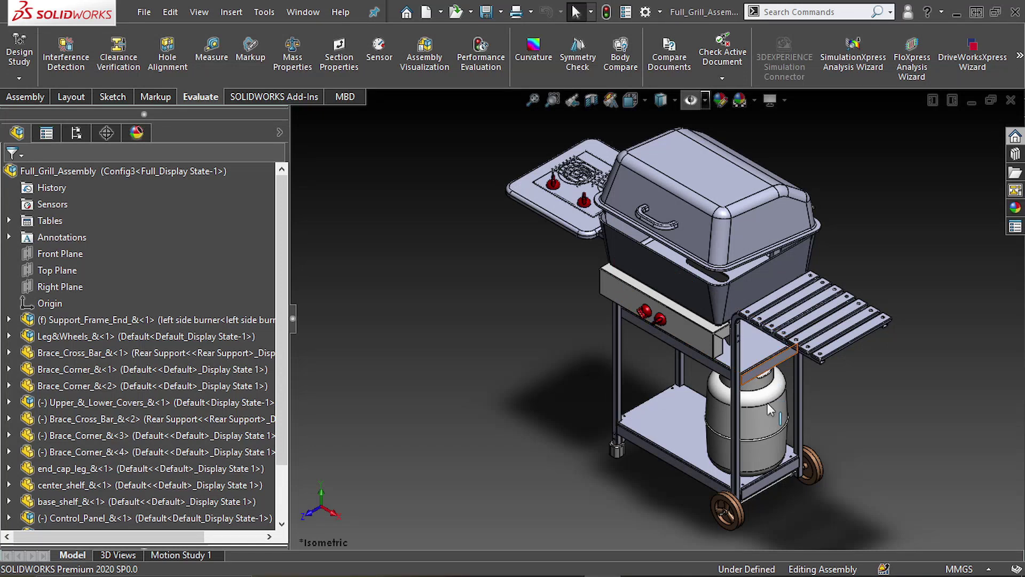
Zoom the grill view and select one of the frame legs.
{"action": "scroll", "coordinate": [771, 434], "scroll_direction": "down", "scroll_amount": 1}
{"action": "scroll", "coordinate": [770, 434], "scroll_direction": "down", "scroll_amount": 5}
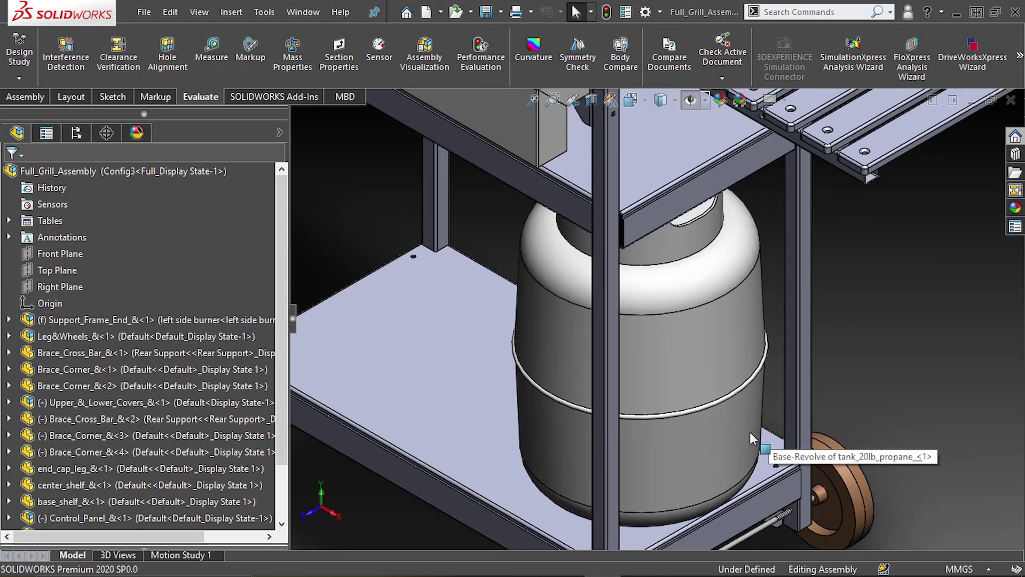
{"action": "left_click", "coordinate": [601, 454]}
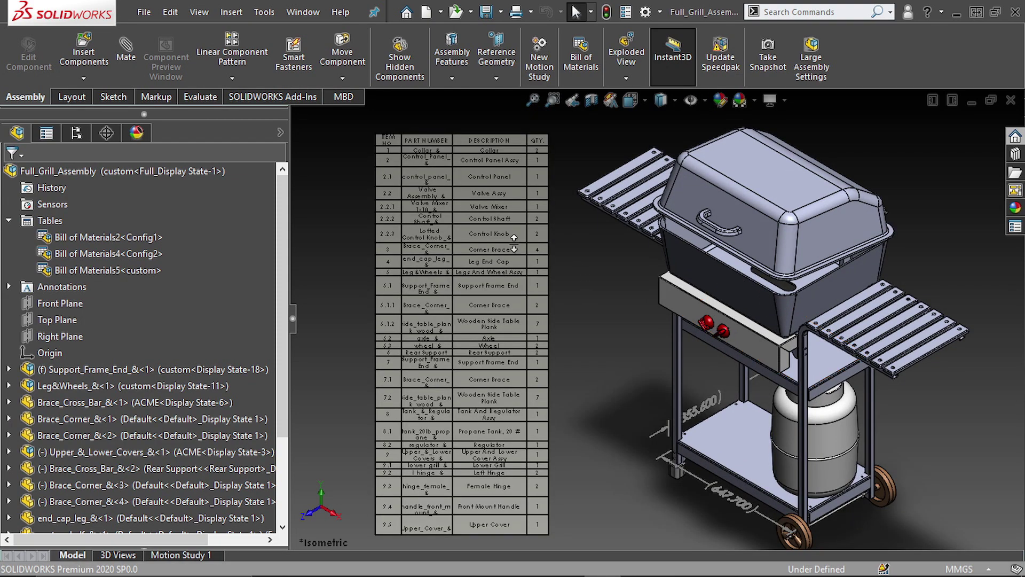
Zoom in and out on the displayed BOM table, then switch to the Evaluate tools.
{"action": "scroll", "coordinate": [513, 244], "scroll_direction": "up", "scroll_amount": 3}
{"action": "scroll", "coordinate": [606, 233], "scroll_direction": "down", "scroll_amount": 1}
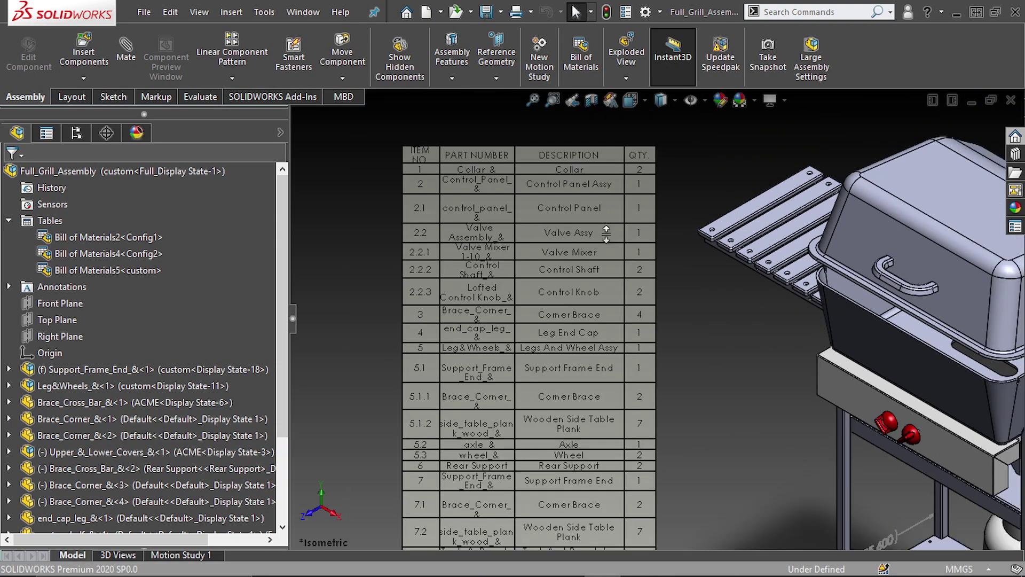
{"action": "scroll", "coordinate": [606, 234], "scroll_direction": "down", "scroll_amount": 5}
{"action": "scroll", "coordinate": [945, 287], "scroll_direction": "up", "scroll_amount": 1}
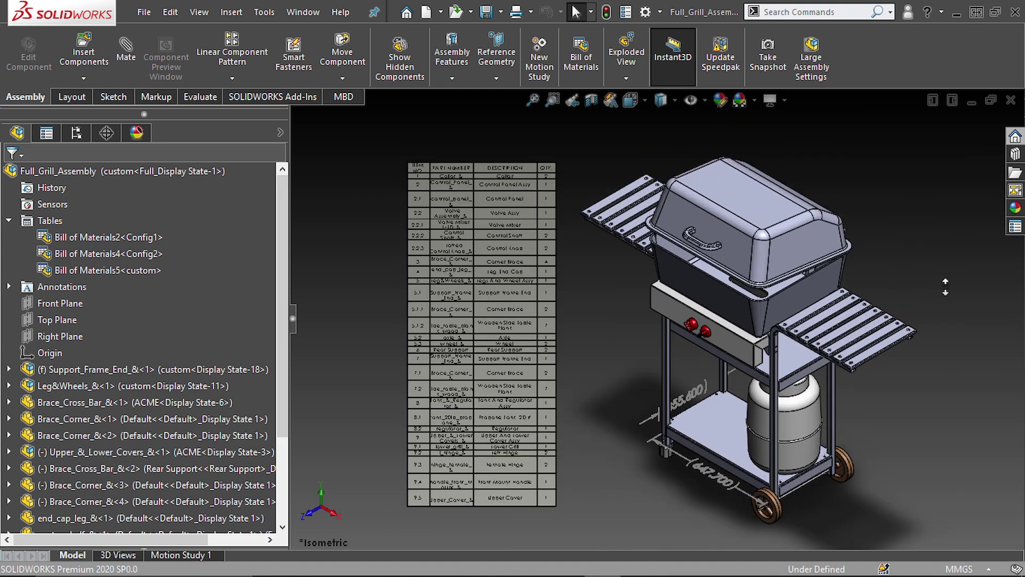
{"action": "left_click", "coordinate": [200, 96]}
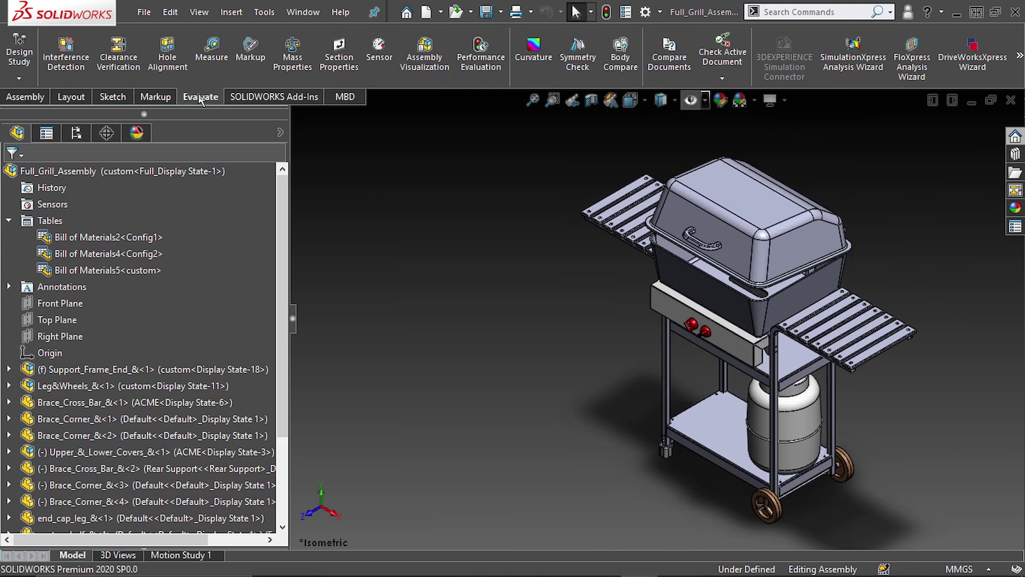
Run Assembly Visualization by mass, orbit the grill and scroll the parts list.
{"action": "left_click", "coordinate": [427, 61]}
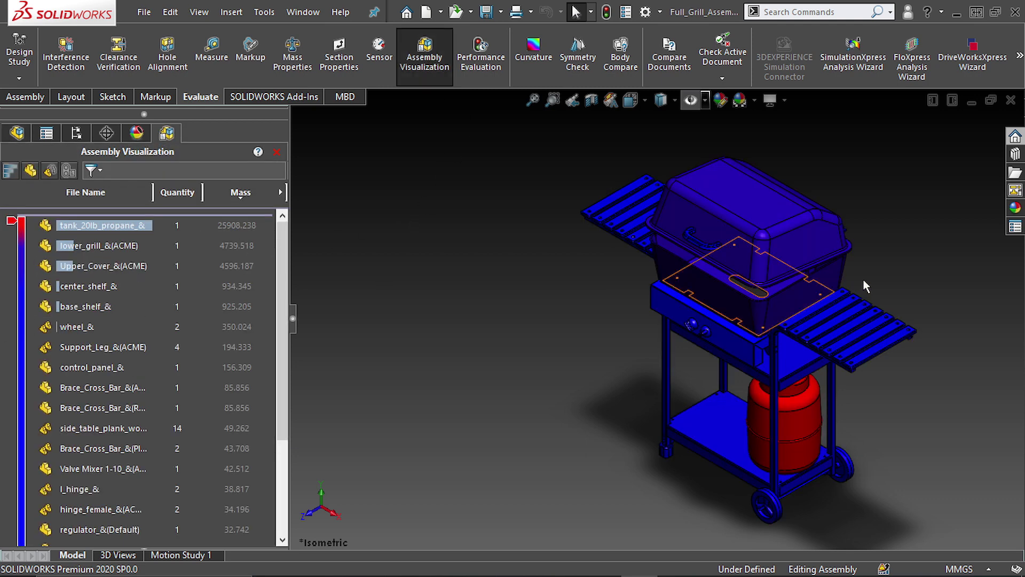
{"action": "scroll", "coordinate": [922, 282], "scroll_direction": "down", "scroll_amount": 2}
{"action": "scroll", "coordinate": [917, 286], "scroll_direction": "down", "scroll_amount": 2}
{"action": "middle_click_drag", "start_coordinate": [916, 291], "coordinate": [684, 471]}
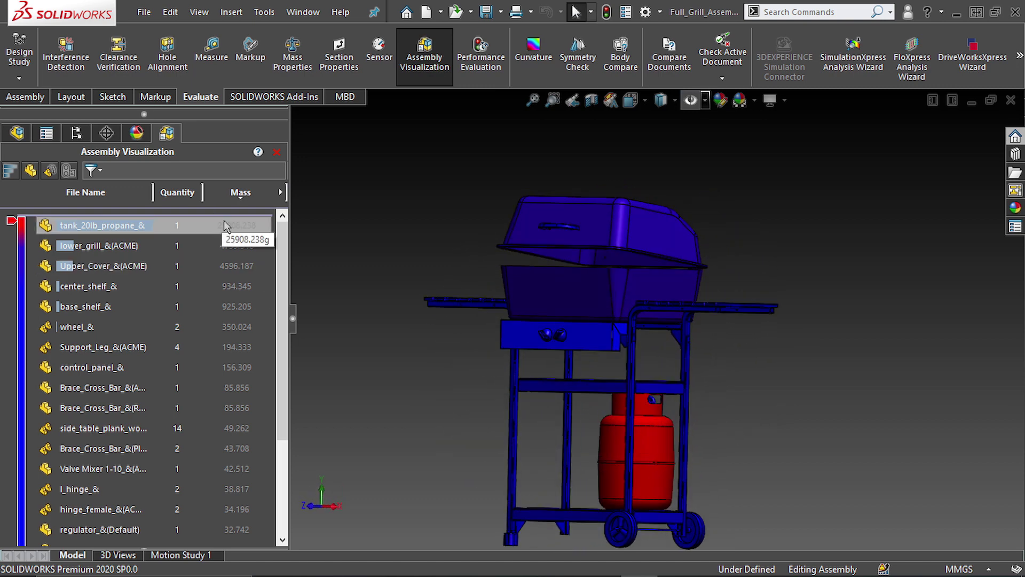
{"action": "scroll", "coordinate": [96, 293], "scroll_direction": "down", "scroll_amount": 2}
{"action": "scroll", "coordinate": [98, 301], "scroll_direction": "down", "scroll_amount": 1}
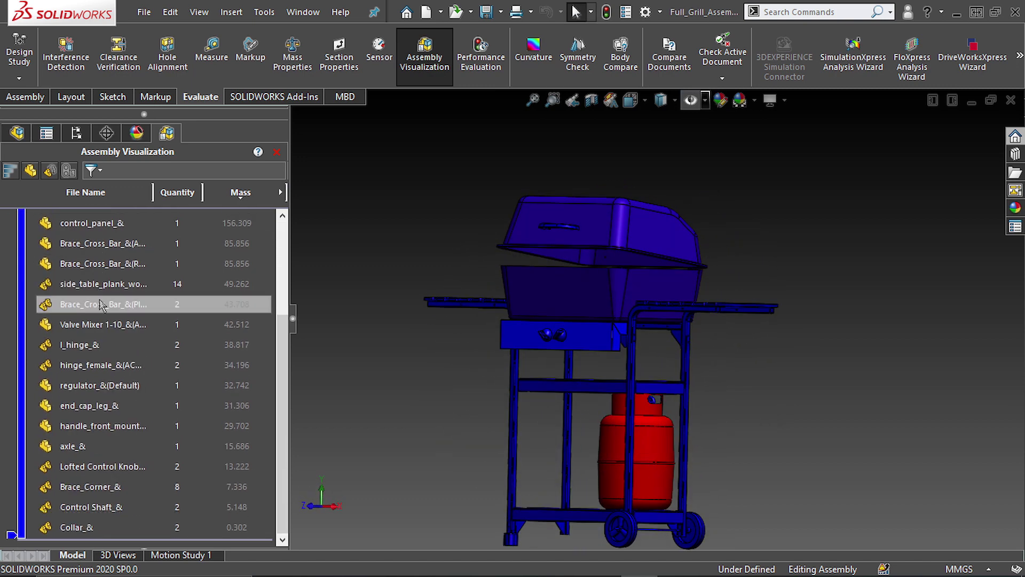
{"action": "scroll", "coordinate": [102, 299], "scroll_direction": "up", "scroll_amount": 3}
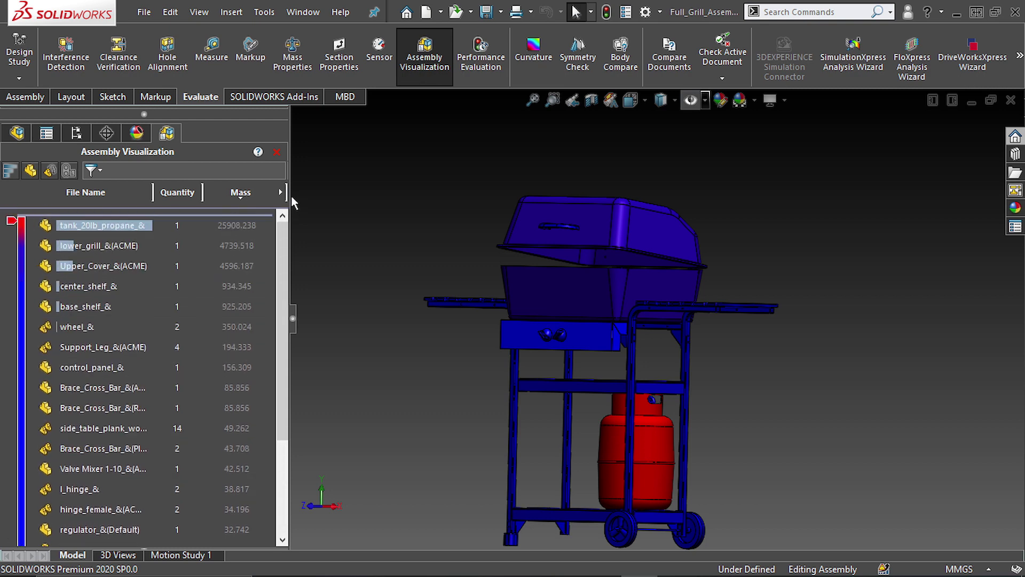
Switch the Mass column to Volume, then to Density, and orbit the grill.
{"action": "left_click", "coordinate": [281, 192]}
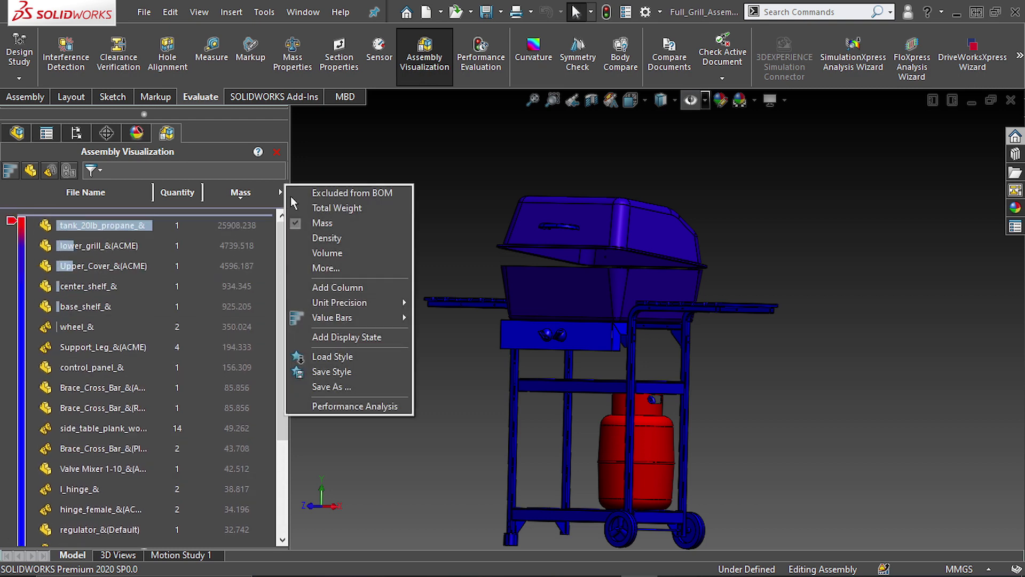
{"action": "left_click", "coordinate": [329, 252]}
{"action": "left_click", "coordinate": [281, 192]}
{"action": "left_click", "coordinate": [326, 238]}
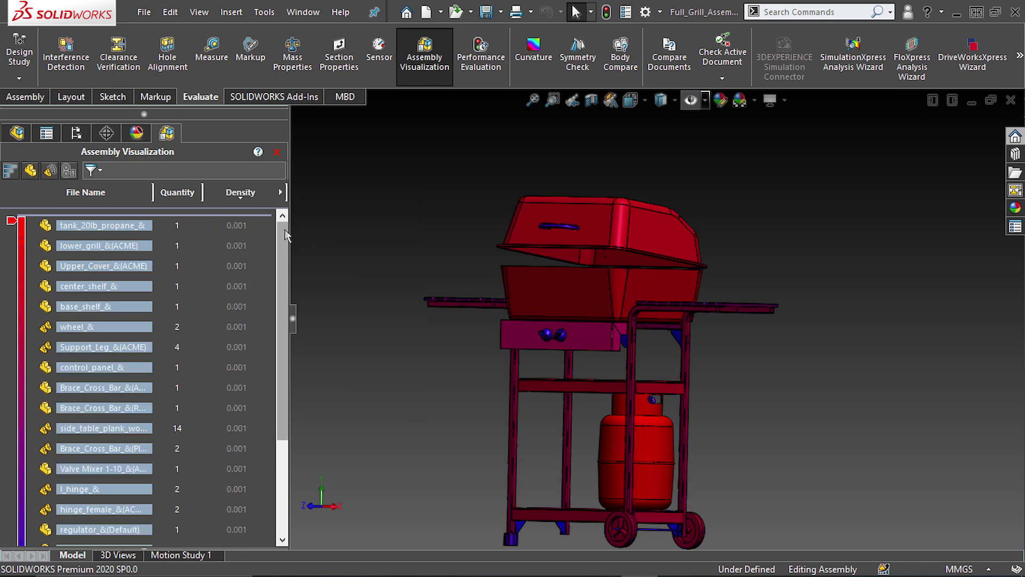
{"action": "middle_click_drag", "start_coordinate": [411, 227], "coordinate": [395, 283]}
Add a Total Weight column, colour the grill by Density, then remove Total Weight.
{"action": "left_click", "coordinate": [280, 192]}
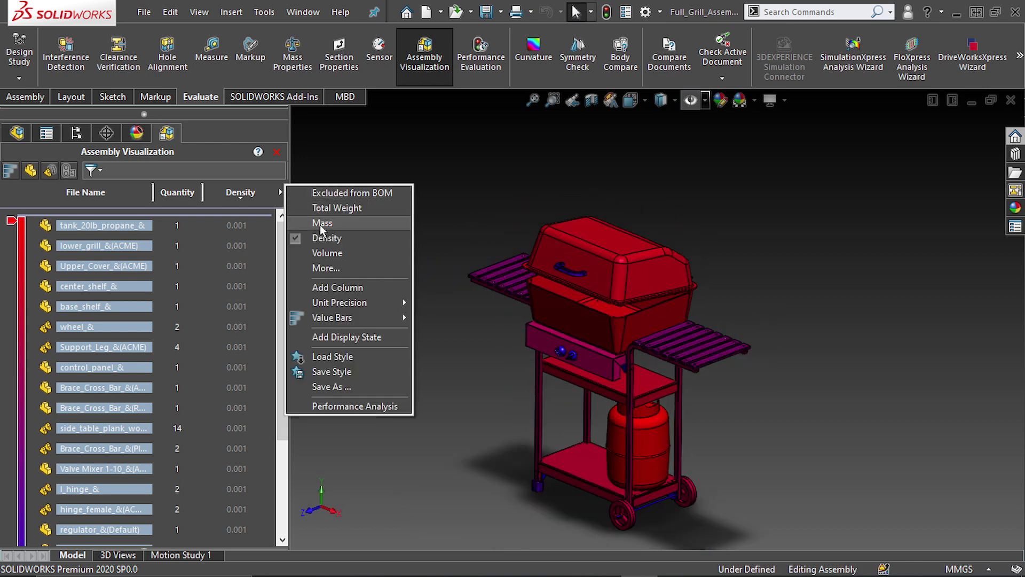
{"action": "left_click", "coordinate": [329, 287]}
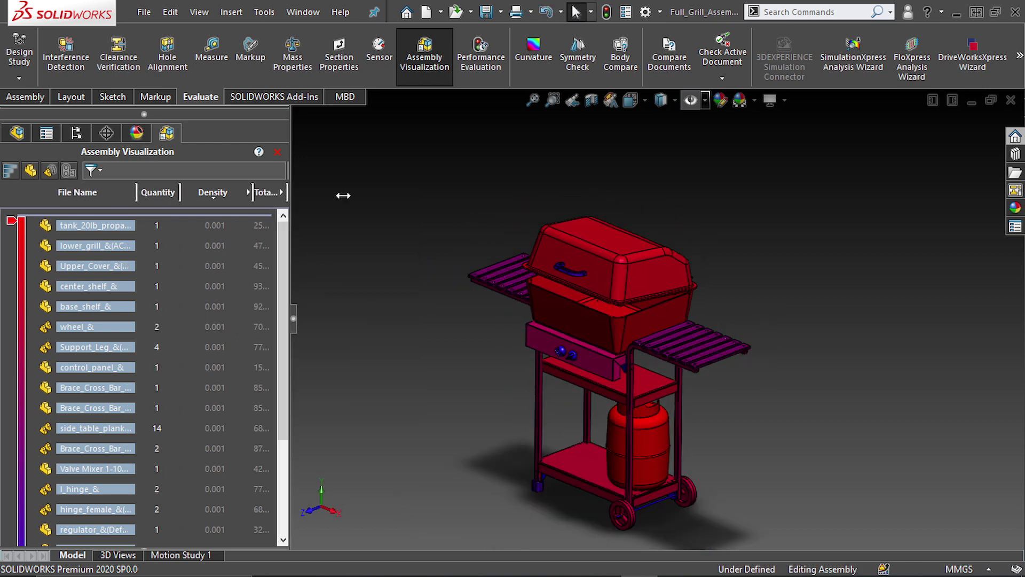
{"action": "left_click_drag", "start_coordinate": [343, 196], "coordinate": [346, 195]}
{"action": "left_click", "coordinate": [298, 192]}
{"action": "left_click", "coordinate": [297, 202]}
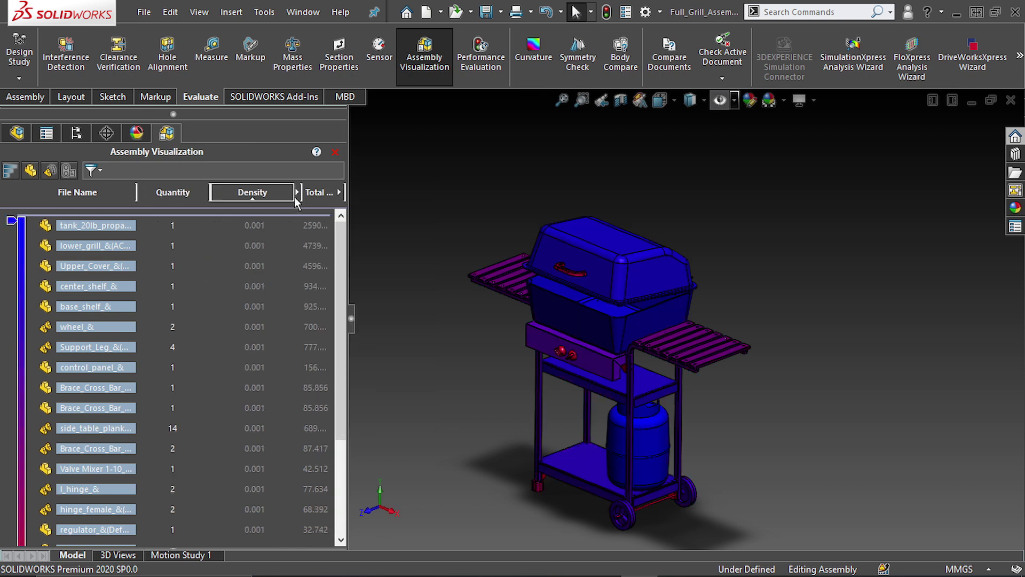
{"action": "left_click_drag", "start_coordinate": [300, 193], "coordinate": [274, 195]}
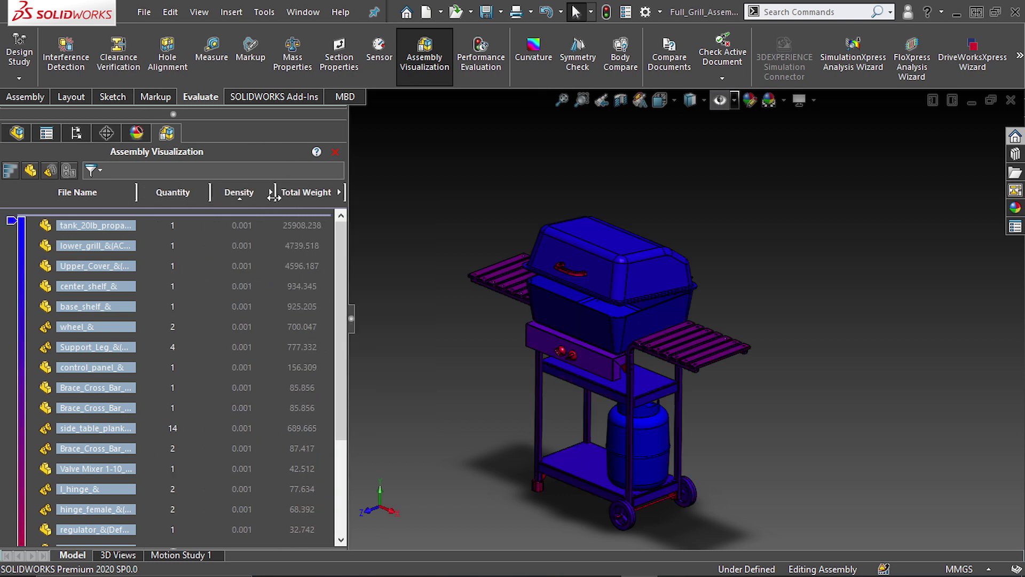
{"action": "left_click", "coordinate": [339, 192]}
{"action": "left_click", "coordinate": [399, 366]}
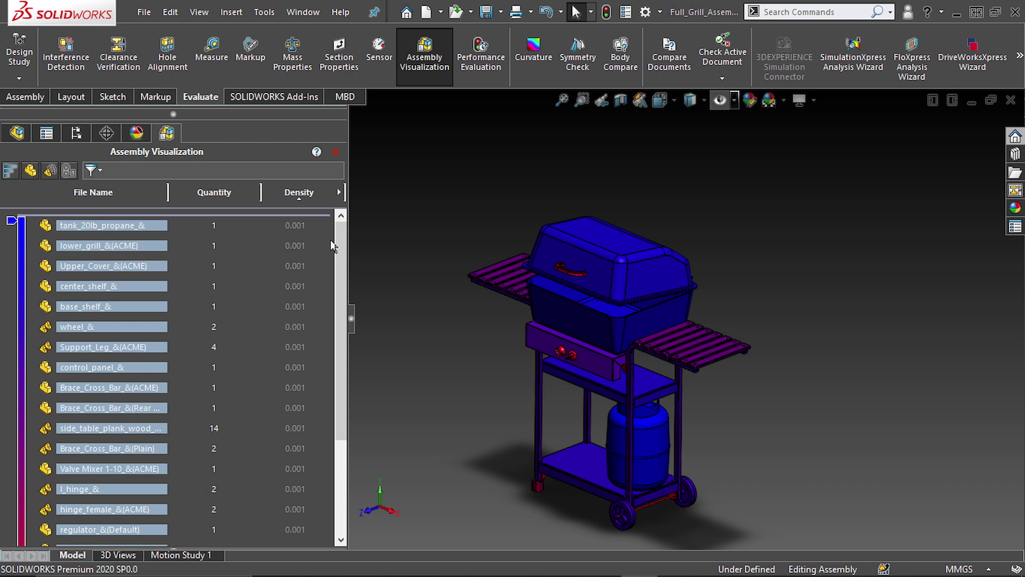
{"action": "left_click", "coordinate": [338, 195]}
Add a custom column showing the Excluded from BOM property.
{"action": "left_click", "coordinate": [399, 293]}
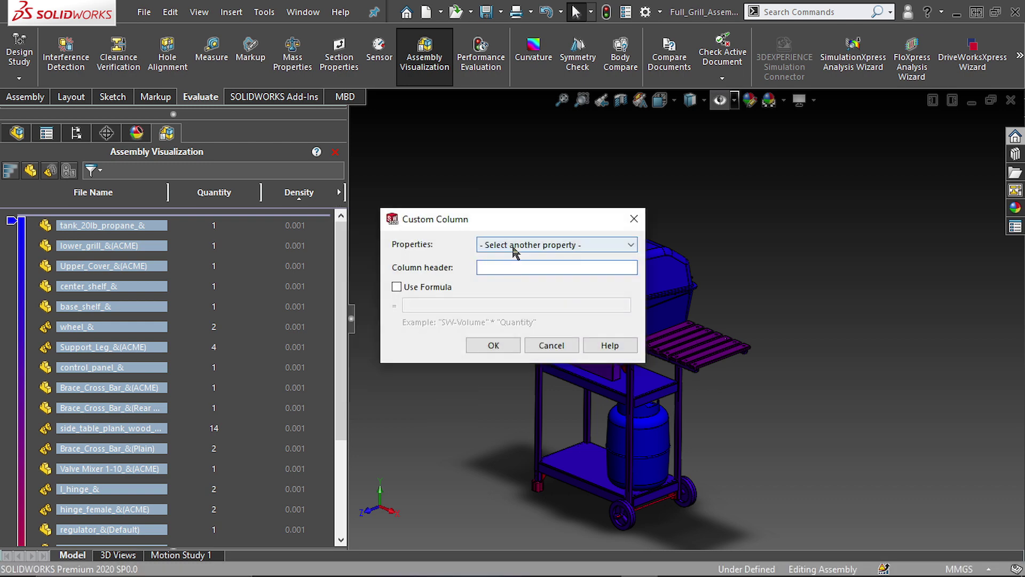
{"action": "left_click", "coordinate": [514, 248]}
{"action": "left_click", "coordinate": [529, 502]}
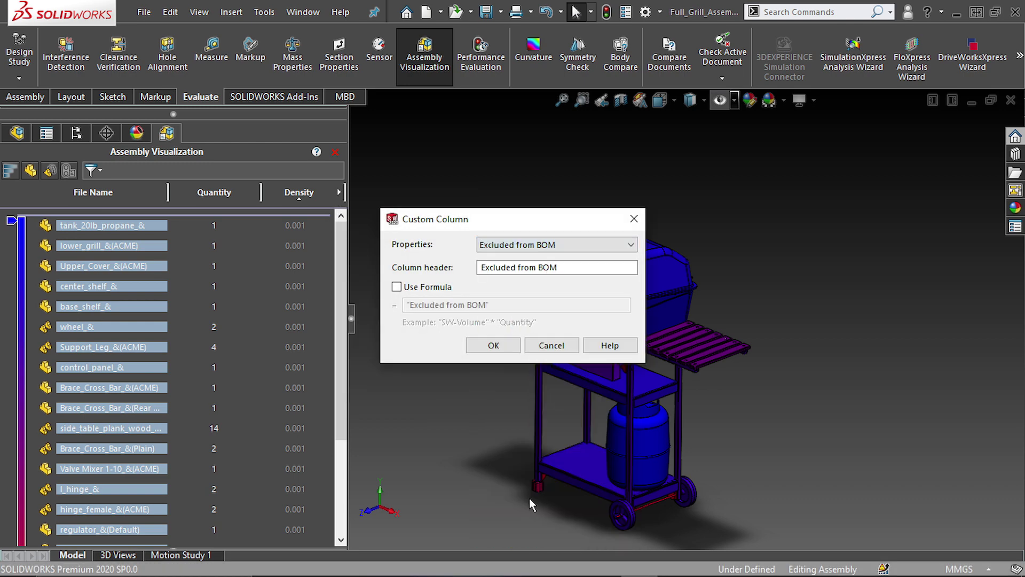
{"action": "left_click", "coordinate": [488, 346]}
Switch the new column to display Mass instead.
{"action": "left_click", "coordinate": [339, 194]}
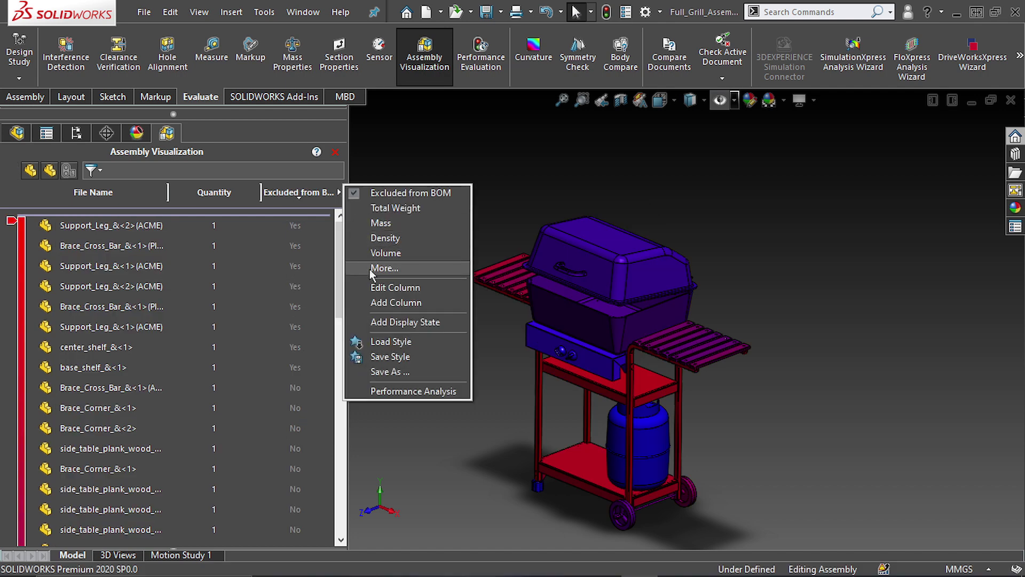
{"action": "left_click", "coordinate": [383, 224]}
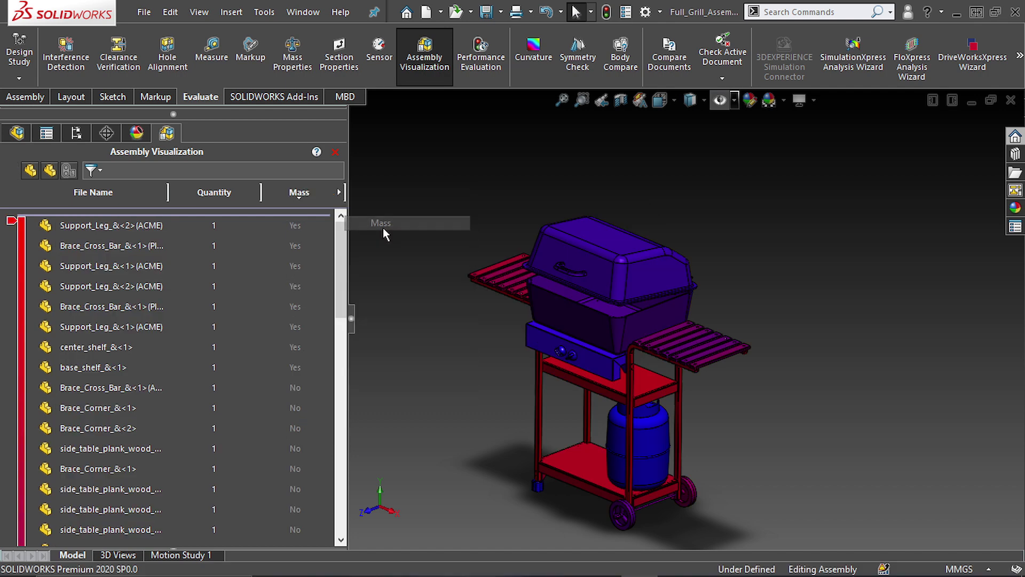
{"action": "left_click", "coordinate": [340, 192]}
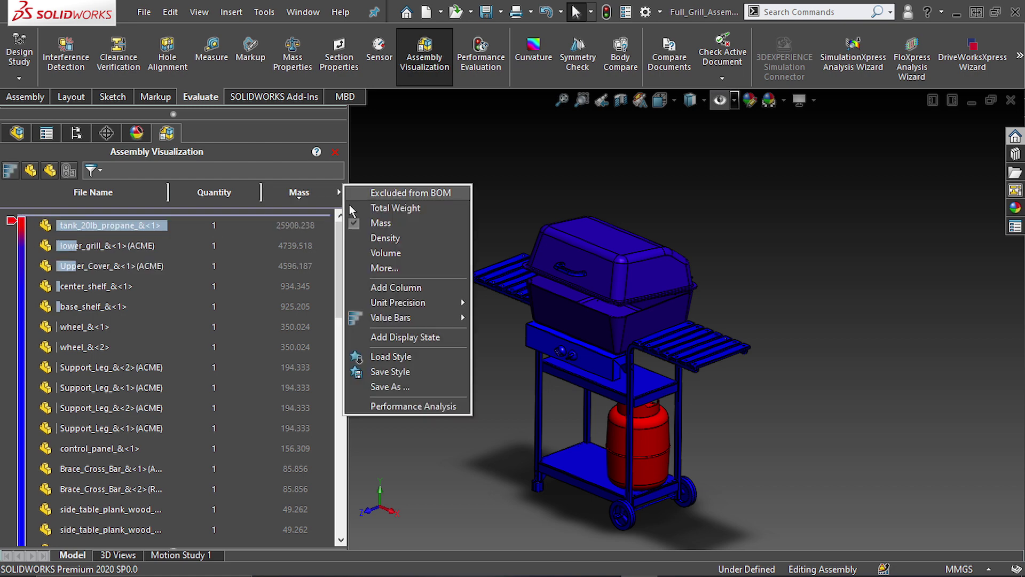
Switch the column back to Excluded from BOM and toggle between nested and flat views.
{"action": "left_click", "coordinate": [391, 198]}
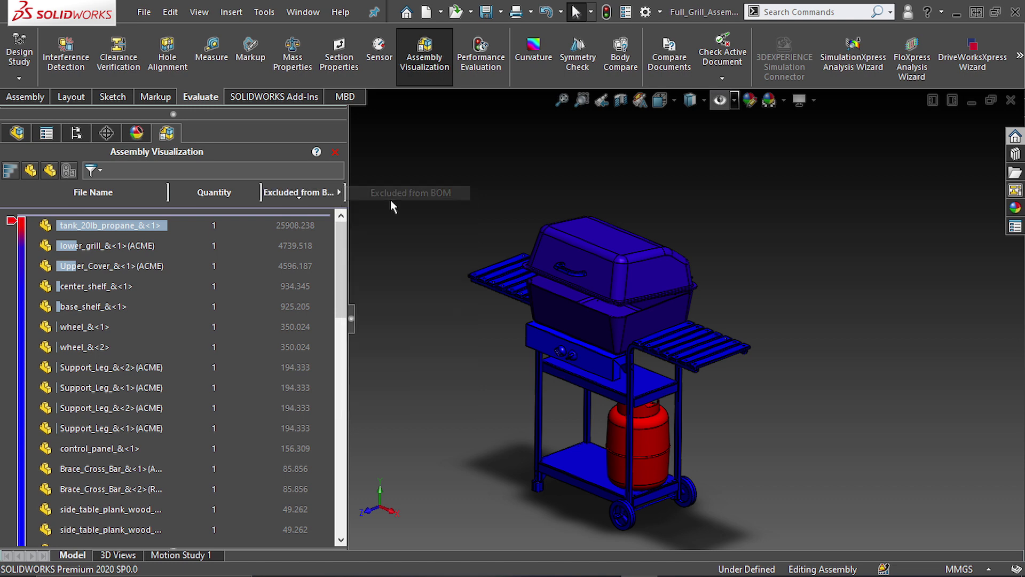
{"action": "left_click", "coordinate": [34, 172]}
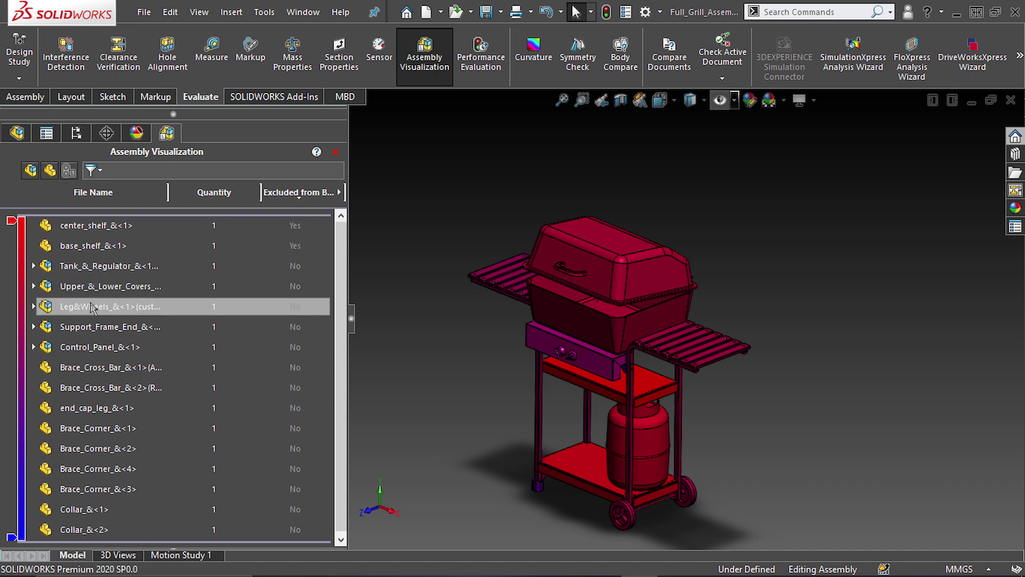
{"action": "left_click", "coordinate": [32, 174]}
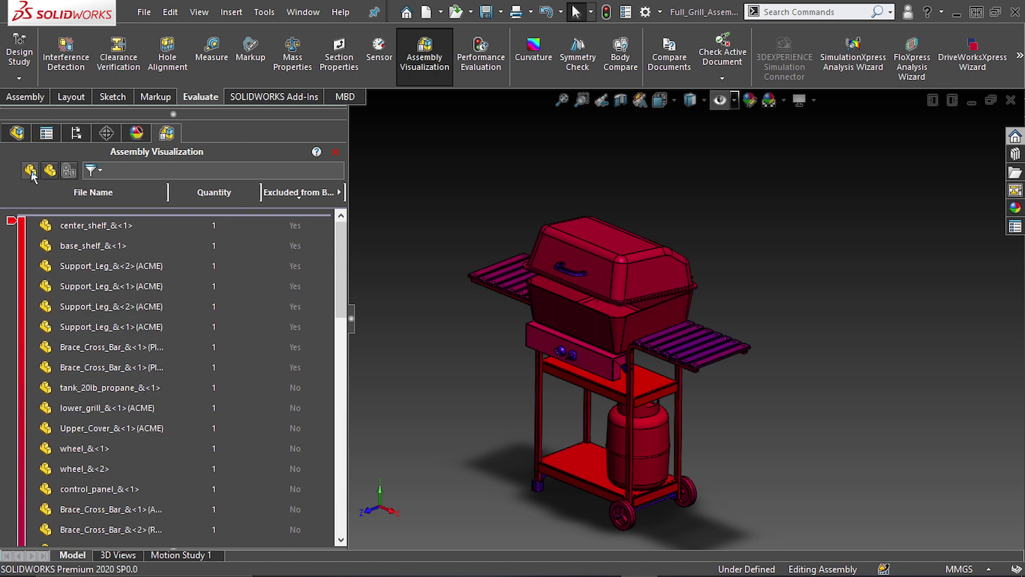
{"action": "scroll", "coordinate": [67, 274], "scroll_direction": "down", "scroll_amount": 8}
{"action": "scroll", "coordinate": [67, 283], "scroll_direction": "up", "scroll_amount": 10}
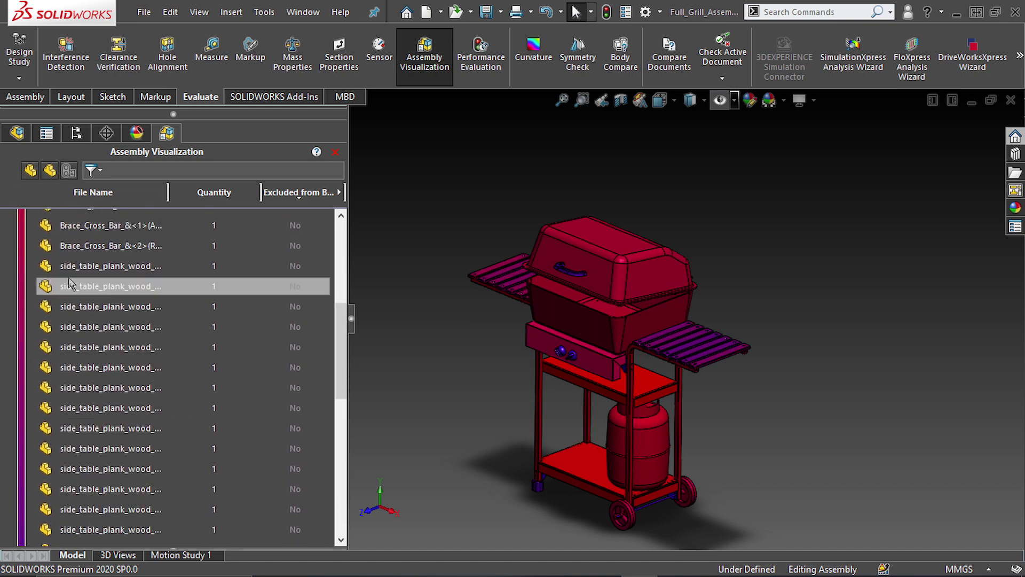
Group identical components and highlight the Support_Leg_&(ACME) parts in the model.
{"action": "left_click", "coordinate": [49, 170]}
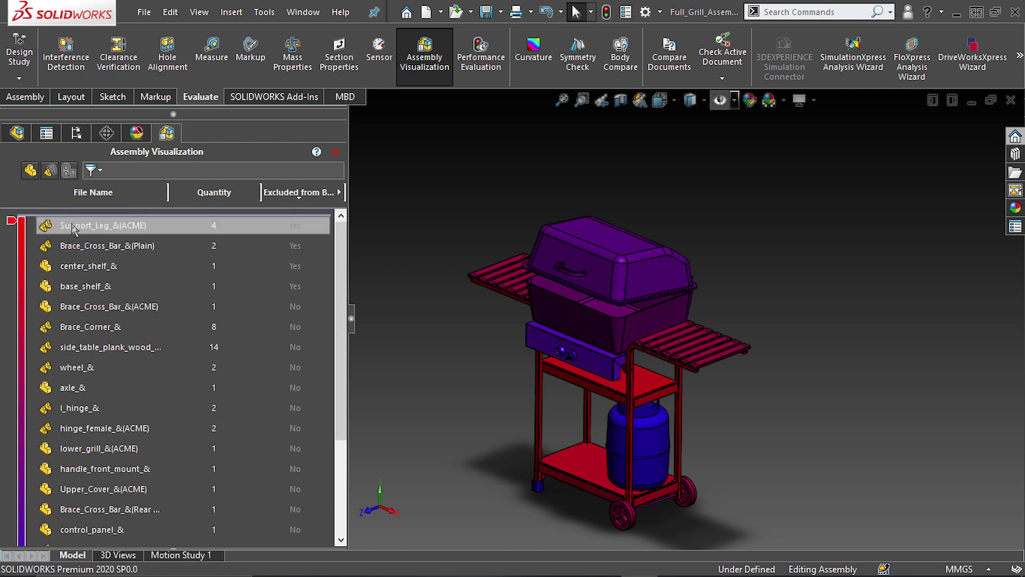
{"action": "left_click", "coordinate": [73, 225]}
{"action": "scroll", "coordinate": [731, 432], "scroll_direction": "down", "scroll_amount": 3}
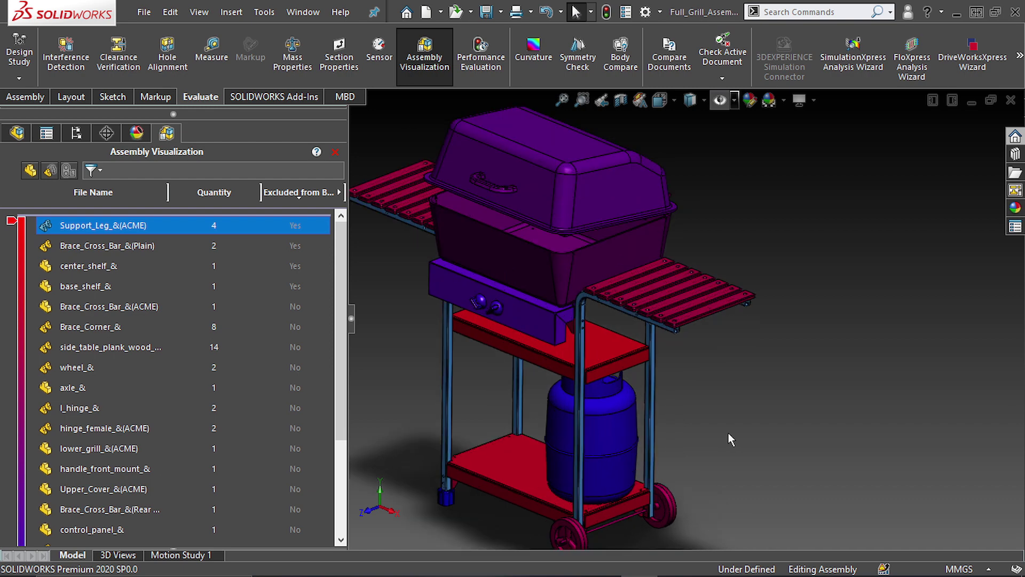
{"action": "left_click", "coordinate": [53, 172]}
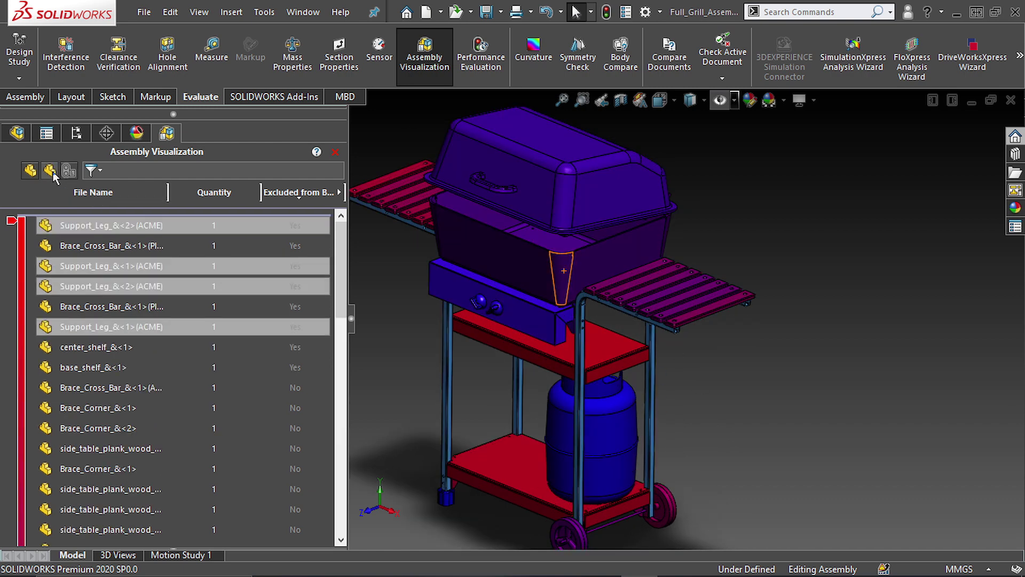
{"action": "left_click", "coordinate": [51, 171]}
{"action": "scroll", "coordinate": [512, 355], "scroll_direction": "up", "scroll_amount": 3}
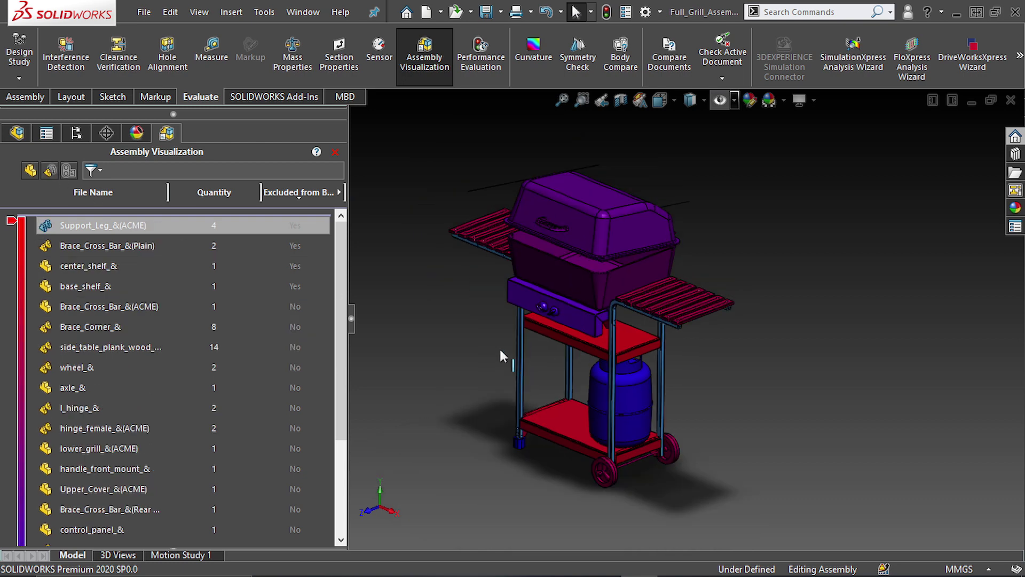
Sort by Excluded from BOM descending so the Yes components list first.
{"action": "left_click", "coordinate": [308, 193]}
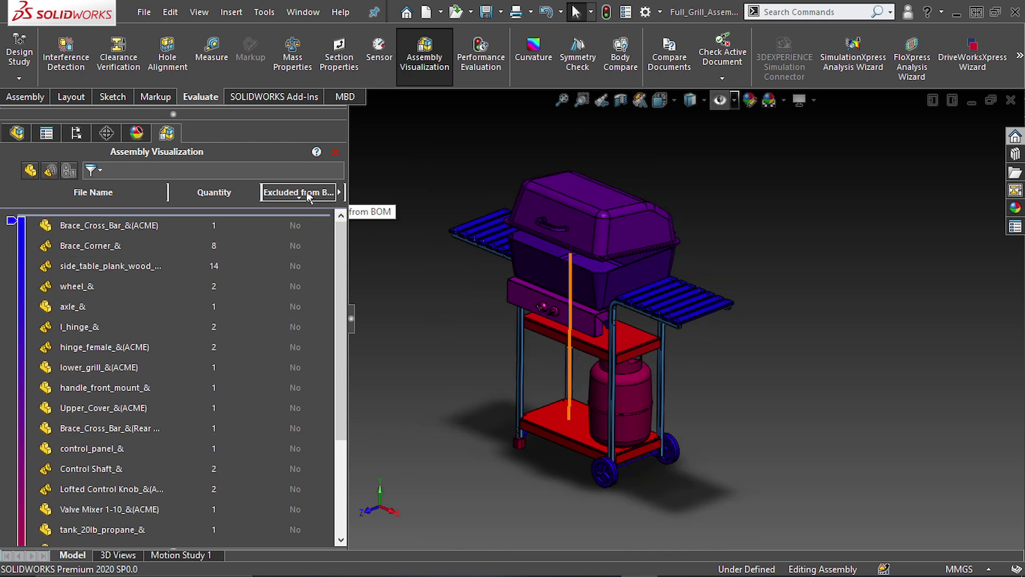
{"action": "left_click", "coordinate": [308, 194]}
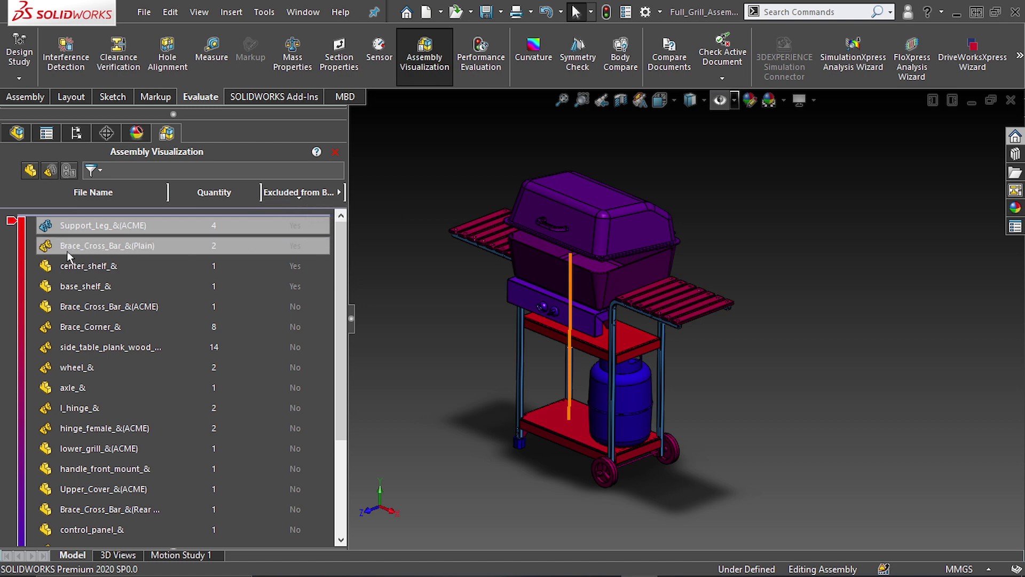
{"action": "scroll", "coordinate": [460, 271], "scroll_direction": "down", "scroll_amount": 2}
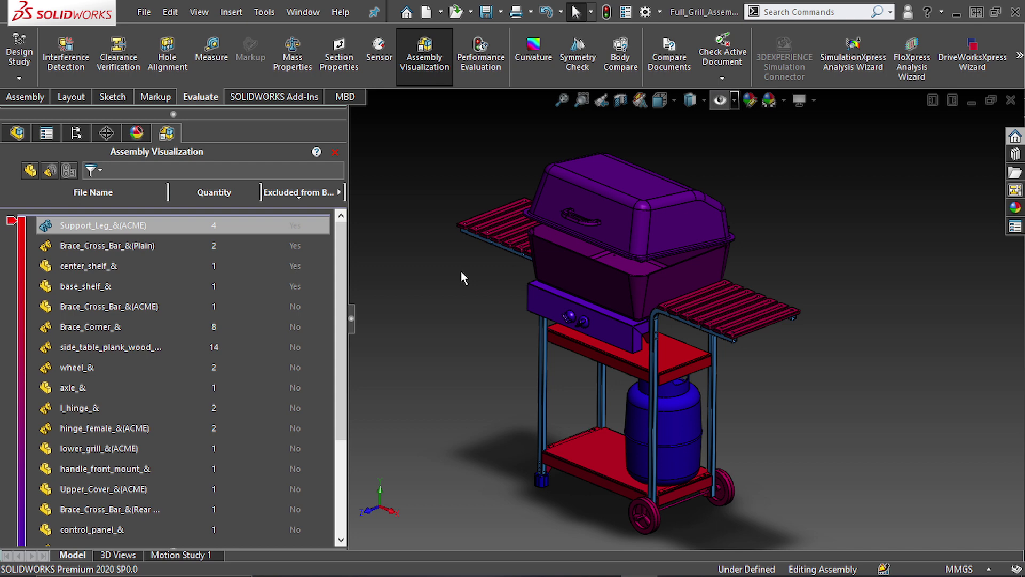
Group identical values on the colour scale and set the excluded band to green.
{"action": "right_click", "coordinate": [11, 223]}
{"action": "left_click", "coordinate": [47, 259]}
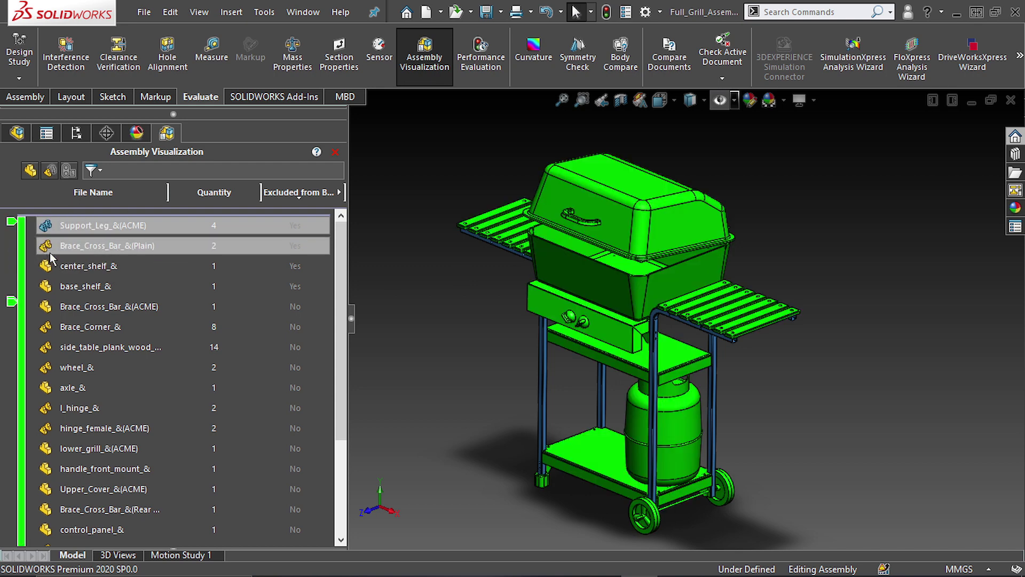
{"action": "left_click_drag", "start_coordinate": [338, 272], "coordinate": [347, 217]}
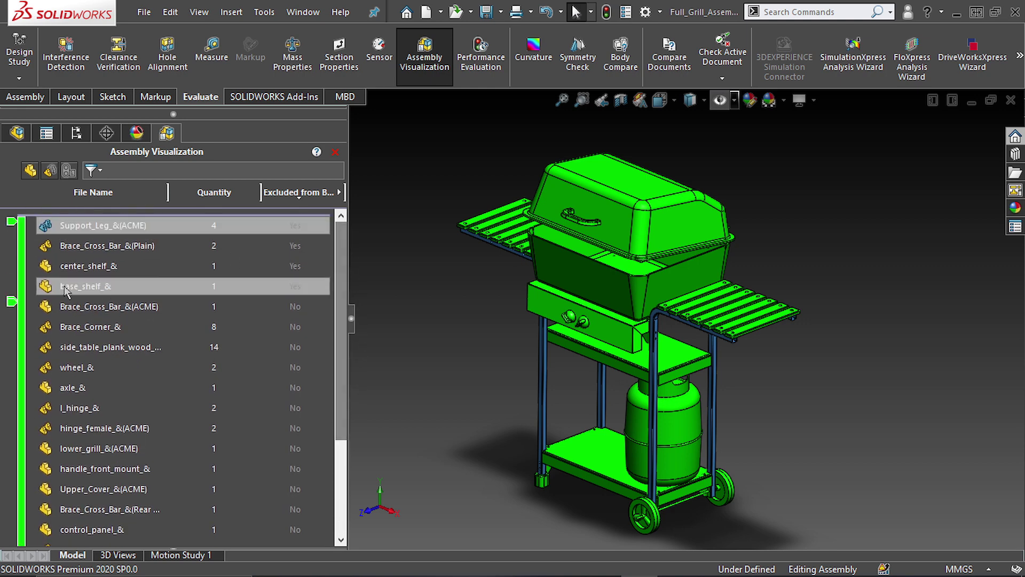
{"action": "double_click", "coordinate": [12, 302]}
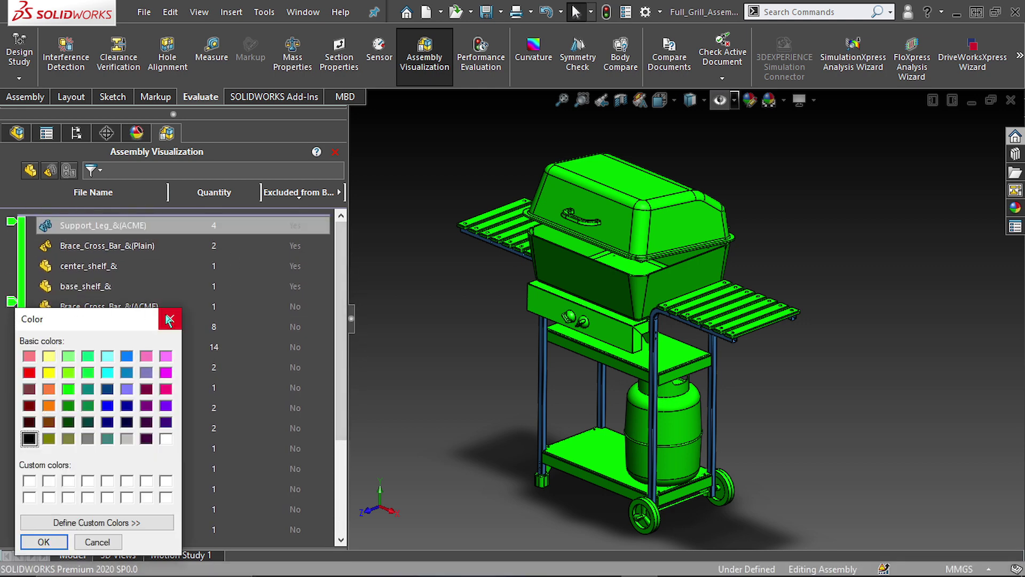
{"action": "left_click", "coordinate": [169, 320]}
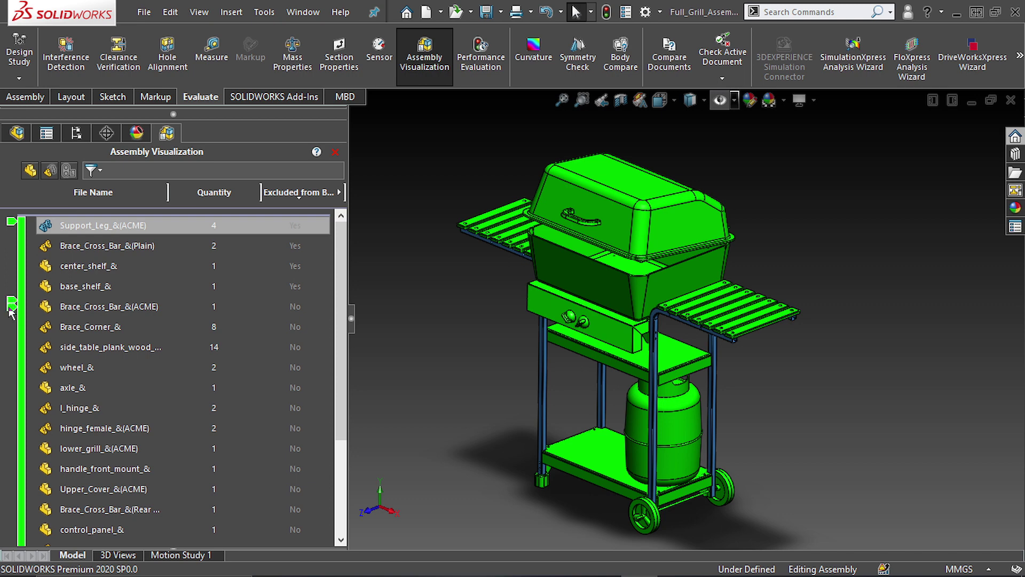
{"action": "double_click", "coordinate": [10, 303]}
{"action": "left_click", "coordinate": [53, 455]}
{"action": "left_click", "coordinate": [69, 556]}
Colour the lower band black for all non-excluded components.
{"action": "scroll", "coordinate": [345, 323], "scroll_direction": "down", "scroll_amount": 1}
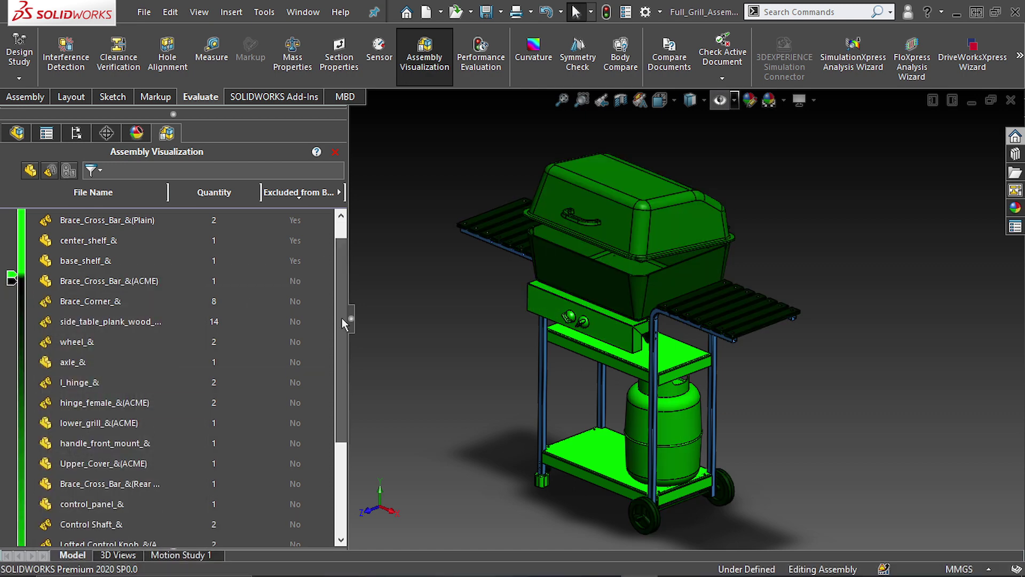
{"action": "scroll", "coordinate": [344, 323], "scroll_direction": "down", "scroll_amount": 2}
{"action": "right_click", "coordinate": [11, 533]}
{"action": "left_click", "coordinate": [80, 490]}
{"action": "left_click", "coordinate": [86, 455]}
{"action": "left_click", "coordinate": [101, 556]}
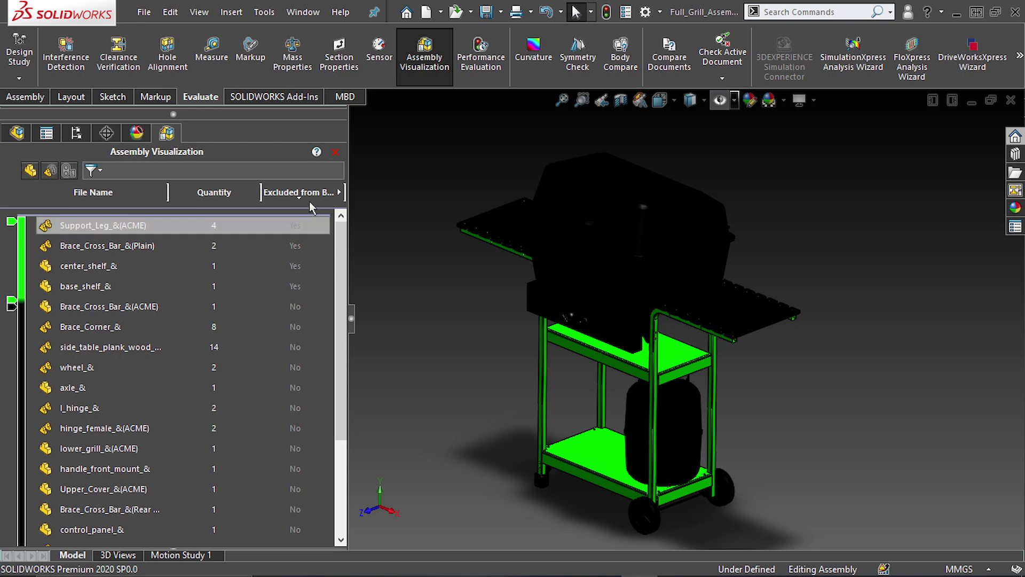
Export the visualization list in Excel 2007 (*.xlsx) format as Full_Grill_Assembly.xlsx.
{"action": "left_click", "coordinate": [340, 193]}
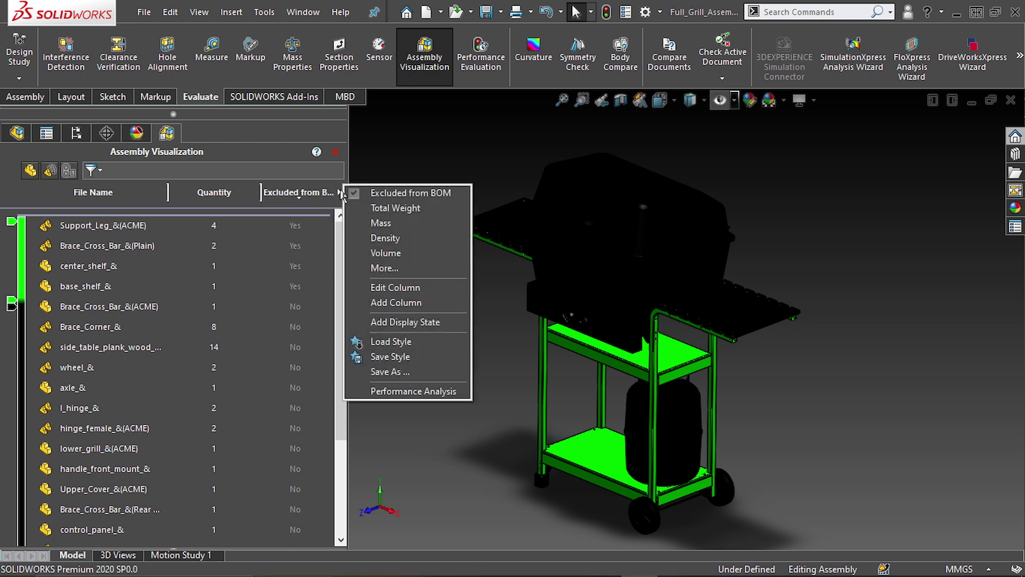
{"action": "left_click", "coordinate": [404, 372]}
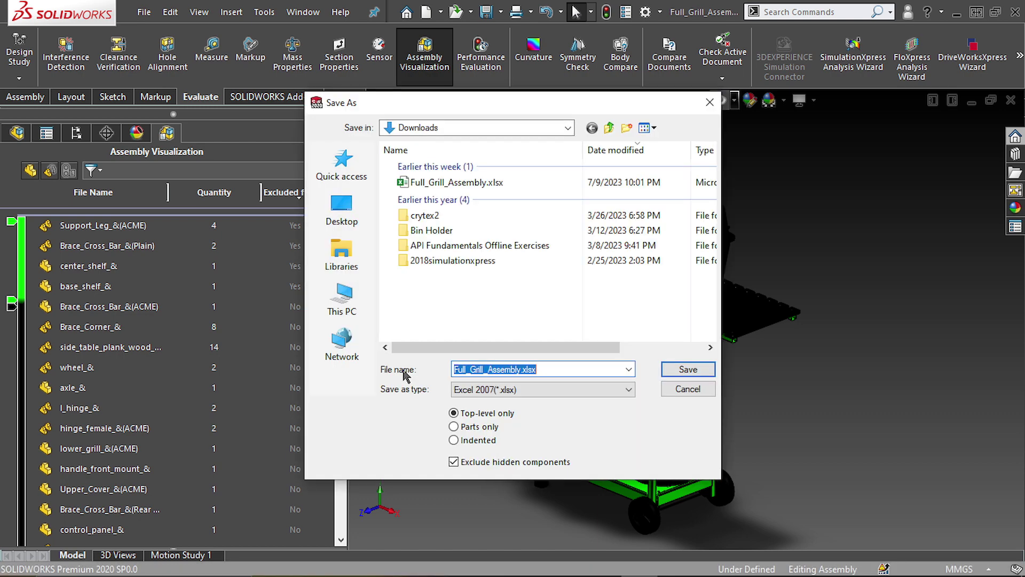
{"action": "left_click", "coordinate": [581, 387]}
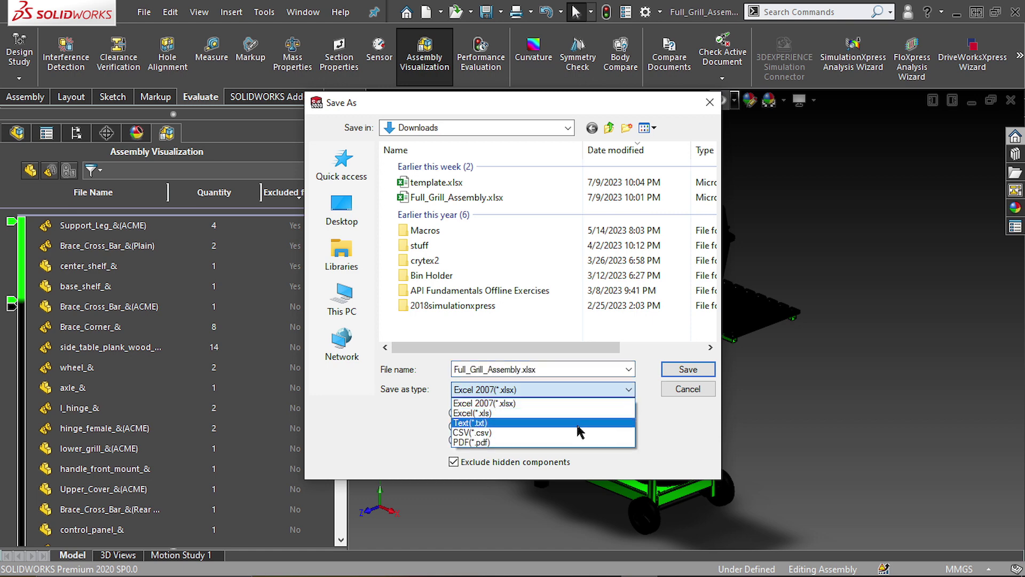
{"action": "left_click", "coordinate": [661, 429]}
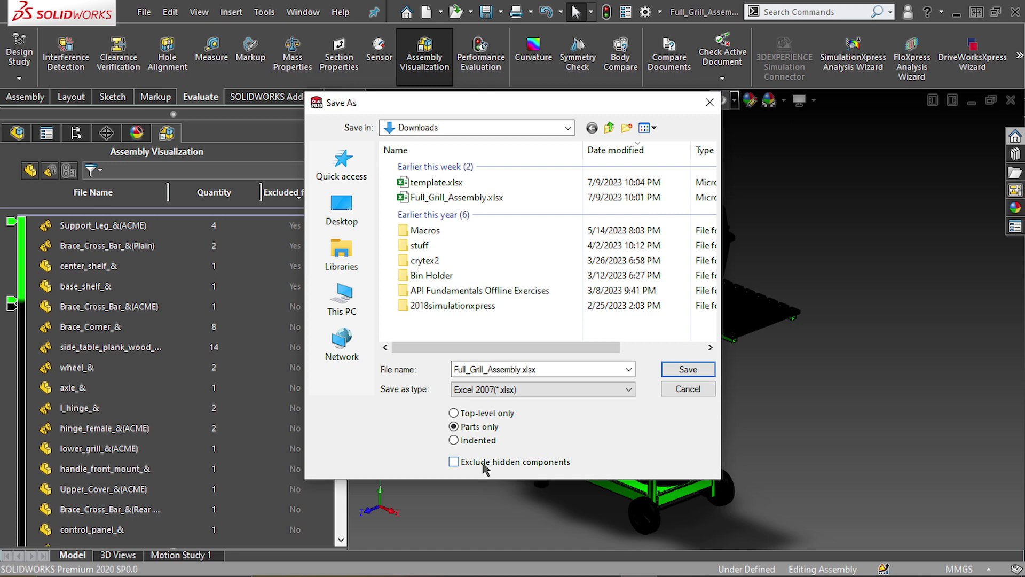
{"action": "left_click", "coordinate": [681, 374]}
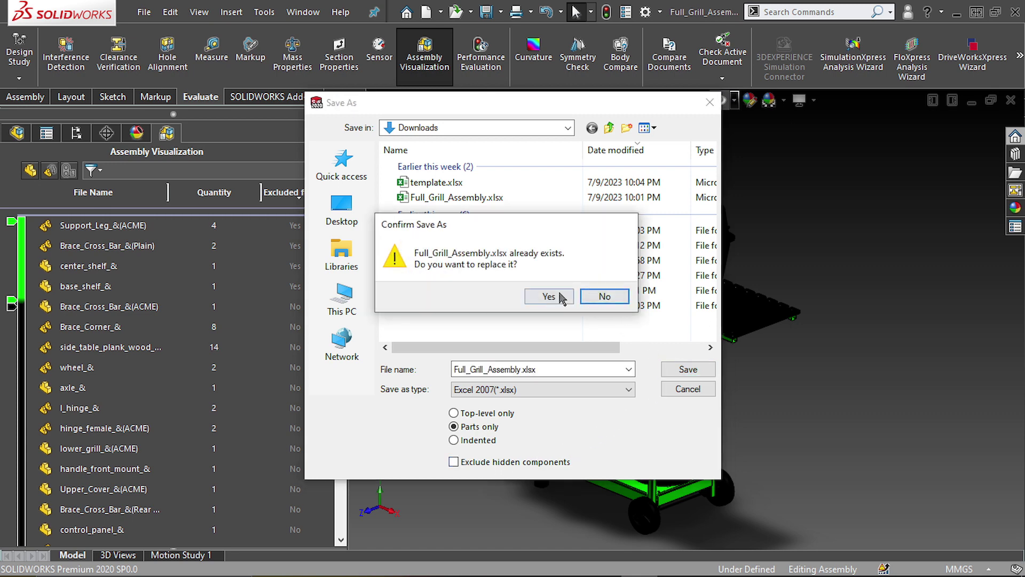
Overwrite the existing file, add header filters, and sort Excluded from BOM Z to A.
{"action": "left_click", "coordinate": [602, 297]}
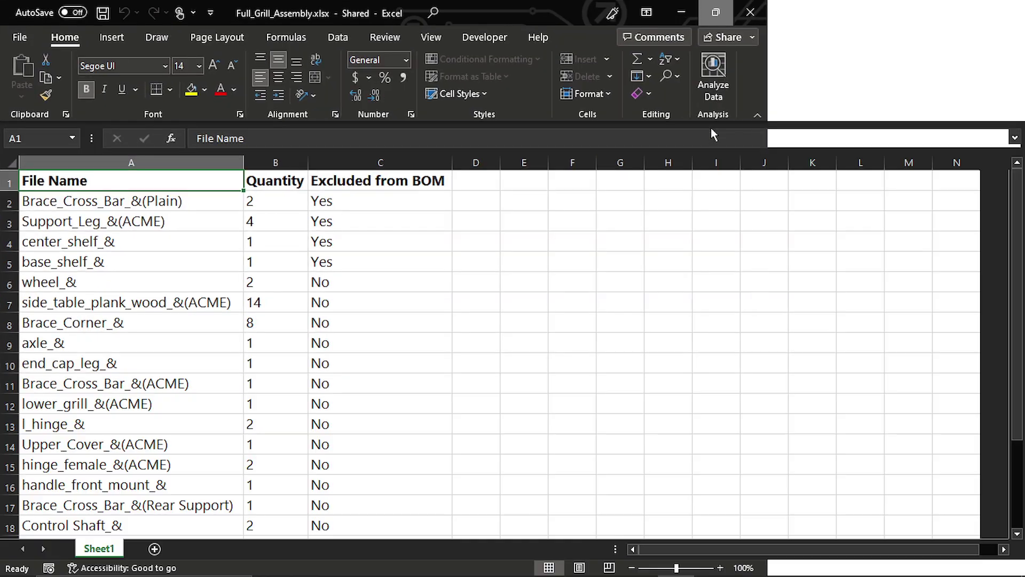
{"action": "left_click", "coordinate": [374, 184]}
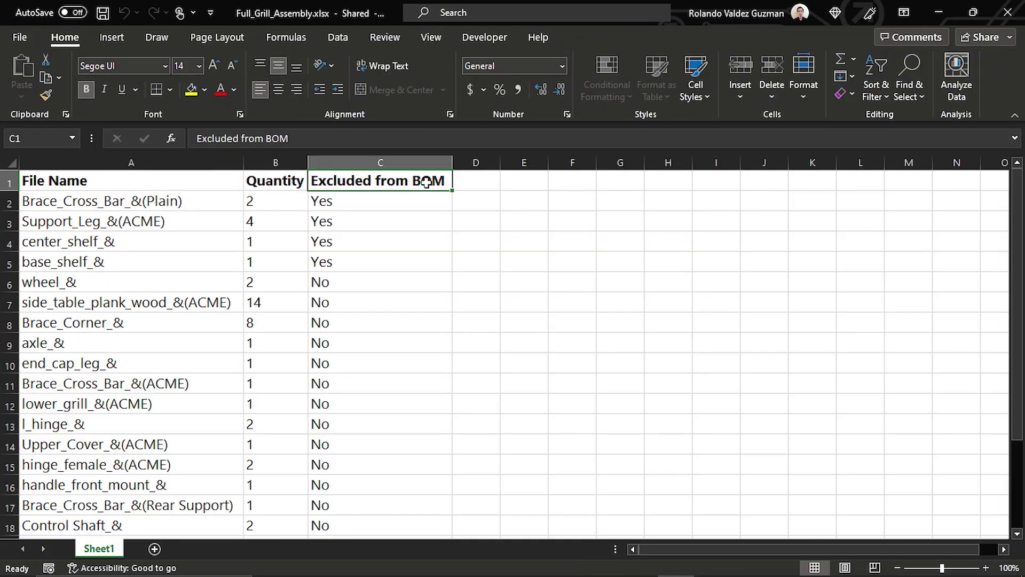
{"action": "key", "text": "ctrl+shift+l"}
{"action": "left_click", "coordinate": [445, 183]}
{"action": "left_click", "coordinate": [444, 184]}
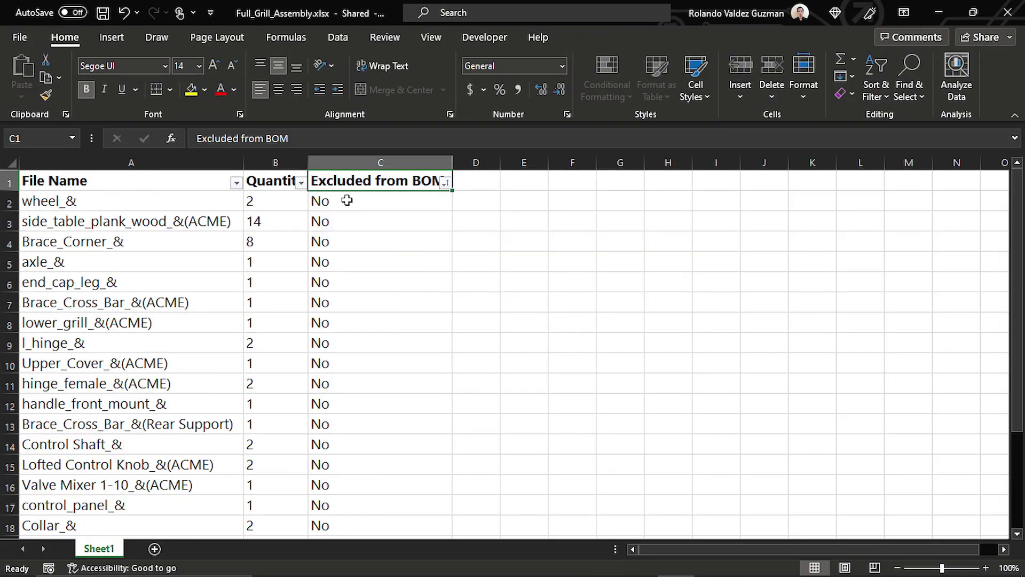
{"action": "left_click", "coordinate": [442, 183]}
{"action": "left_click", "coordinate": [410, 225]}
Restore, narrow and move the Excel window aside, then close the spreadsheet.
{"action": "left_click", "coordinate": [972, 12]}
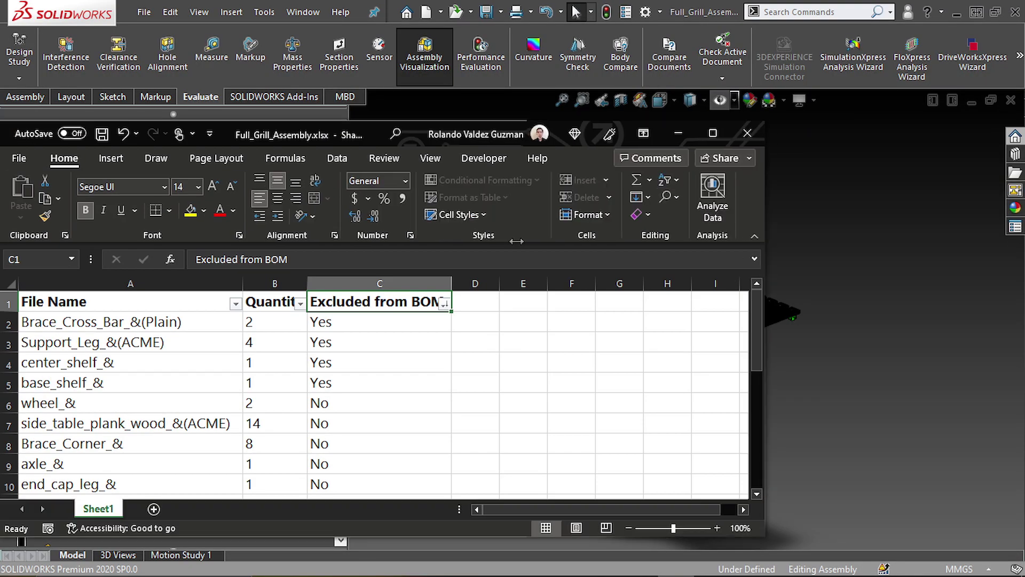
{"action": "left_click_drag", "start_coordinate": [767, 253], "coordinate": [481, 254]}
{"action": "left_click_drag", "start_coordinate": [176, 134], "coordinate": [644, 95]}
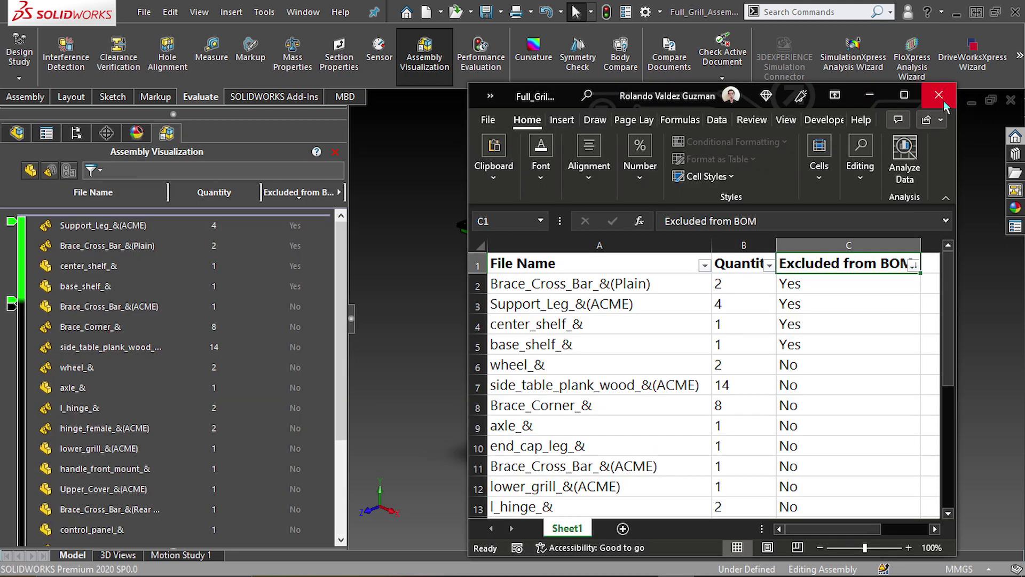
{"action": "left_click", "coordinate": [939, 95]}
Close the grill spreadsheet without saving and save the visualization table style as template.xlsx.
{"action": "left_click", "coordinate": [538, 317]}
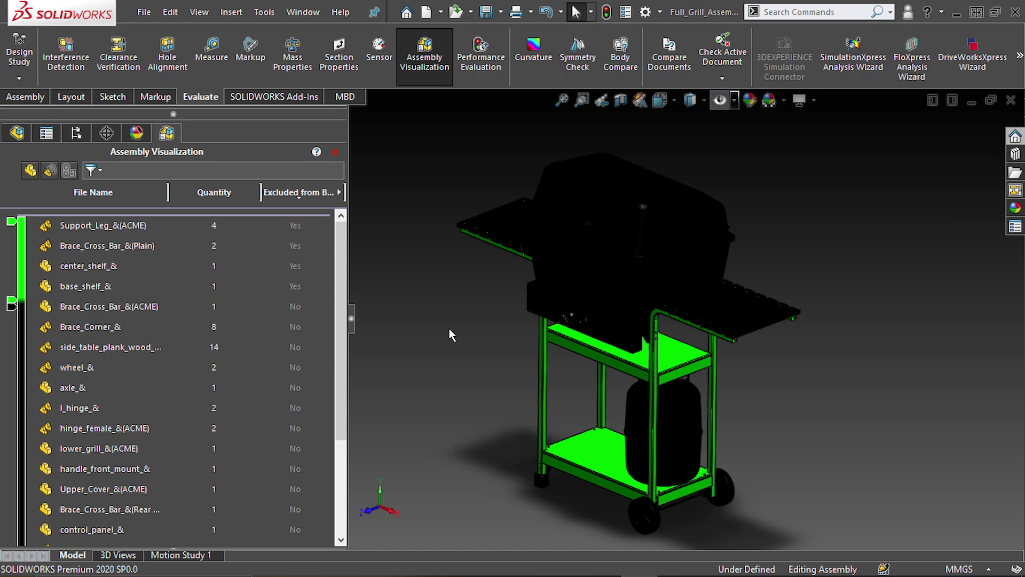
{"action": "left_click", "coordinate": [339, 193]}
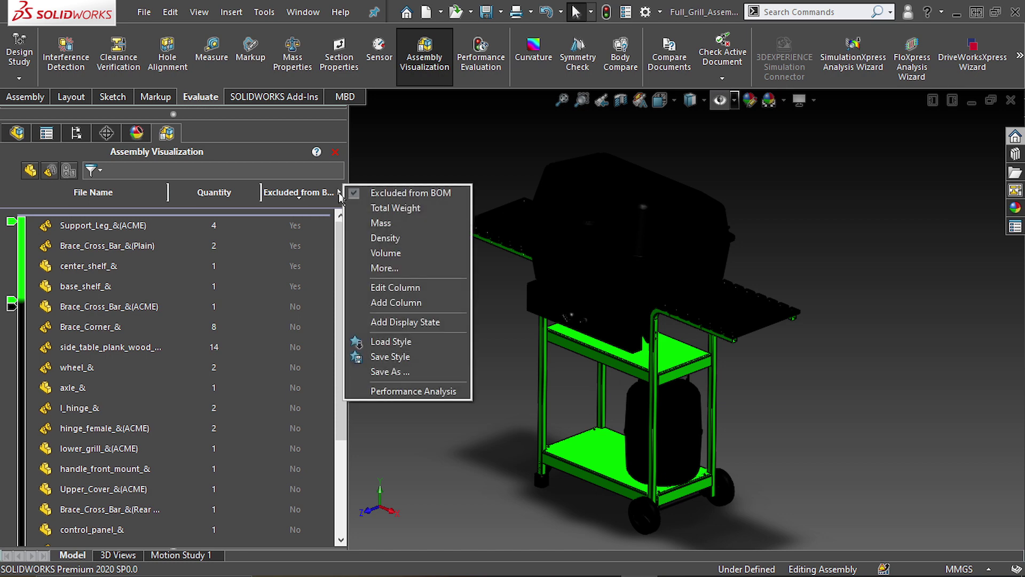
{"action": "left_click", "coordinate": [406, 372]}
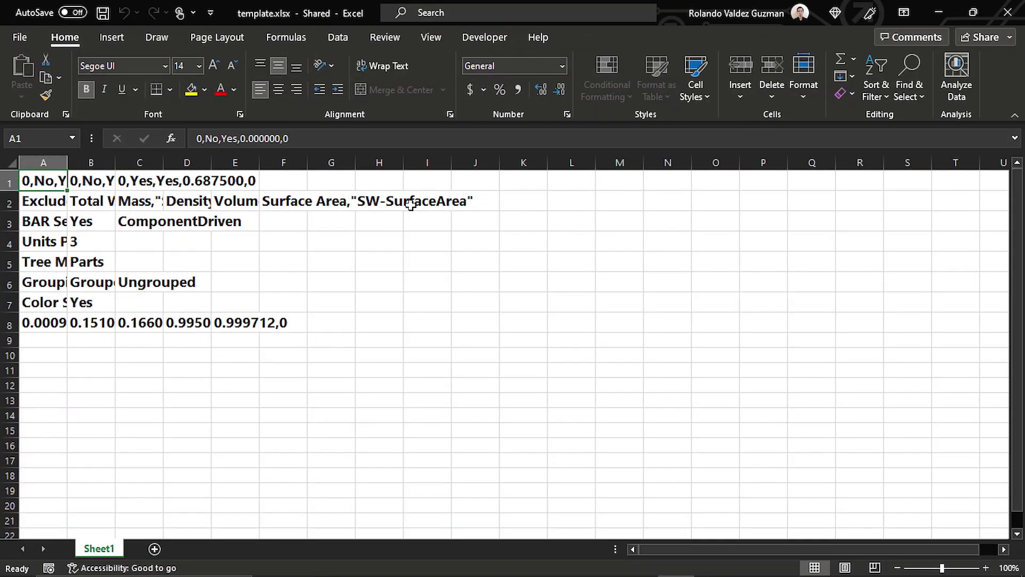
Auto-fit columns A through D in template.xlsx to their contents.
{"action": "double_click", "coordinate": [66, 163]}
{"action": "double_click", "coordinate": [368, 163]}
{"action": "double_click", "coordinate": [632, 163]}
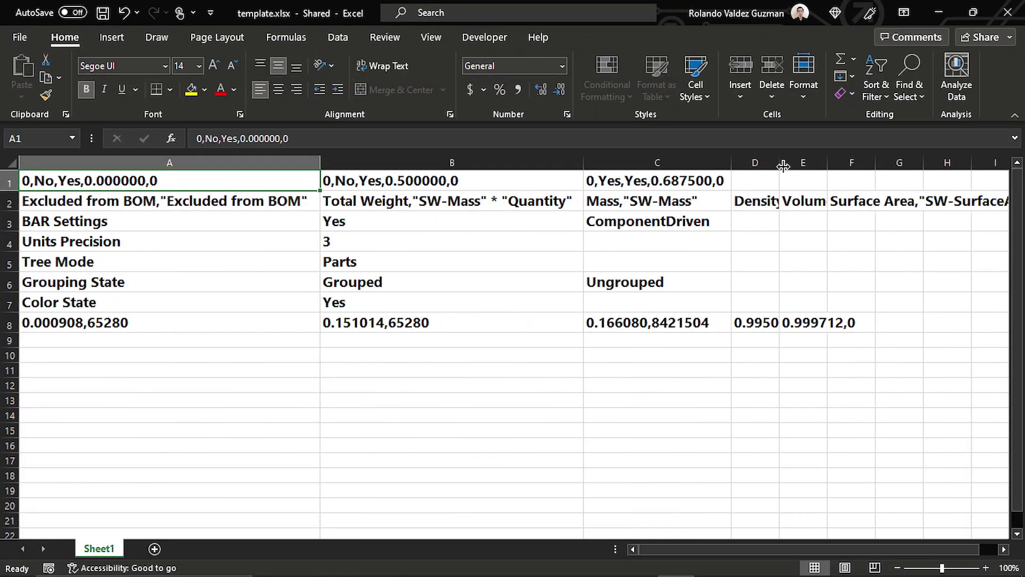
{"action": "double_click", "coordinate": [780, 163]}
Return to SOLIDWORKS and open Assembly Visualization for the 4U storage server.
{"action": "left_click", "coordinate": [748, 455]}
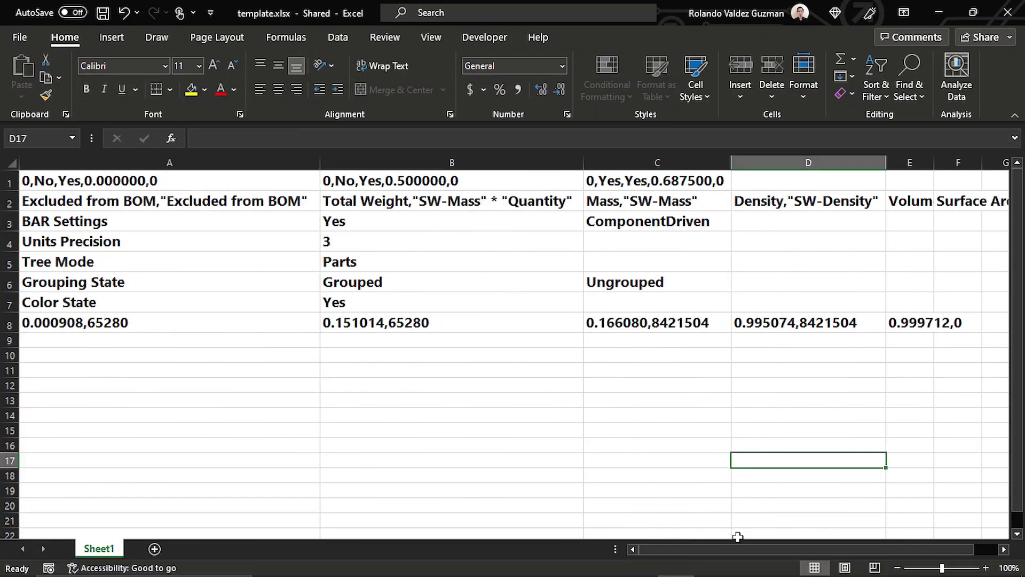
{"action": "mouse_move", "coordinate": [771, 548]}
{"action": "left_mouse_down"}
{"action": "mouse_move", "coordinate": [847, 548]}
{"action": "mouse_move", "coordinate": [780, 550]}
{"action": "left_mouse_up"}
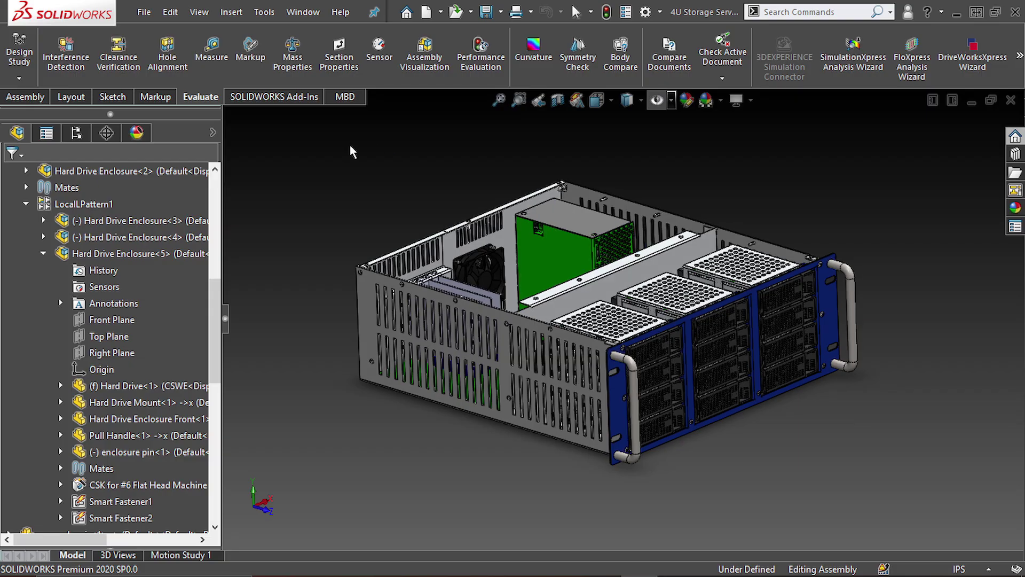
{"action": "left_click", "coordinate": [424, 56]}
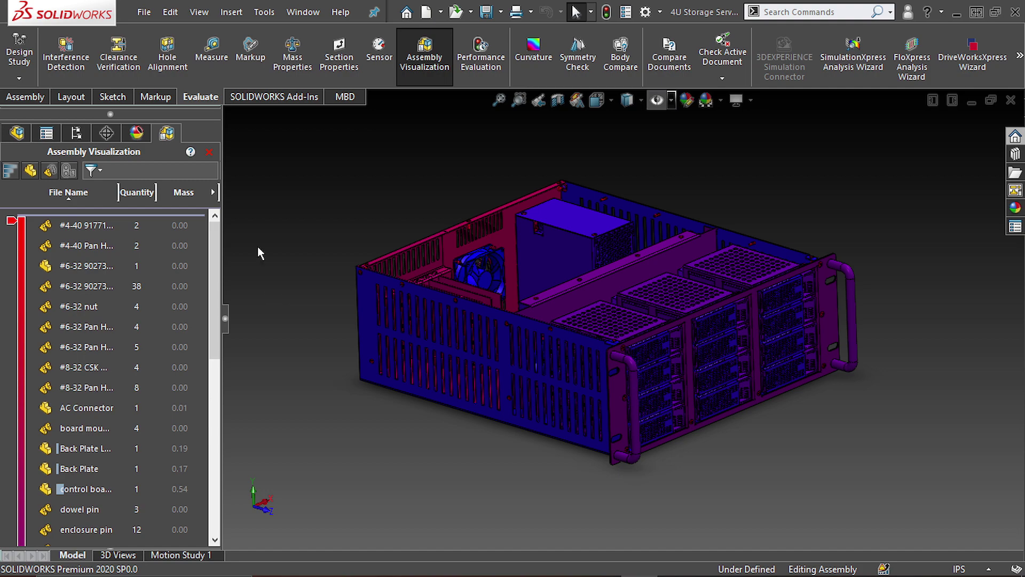
Sort the components by Mass and load the template.xlsx style into the visualization list.
{"action": "left_click", "coordinate": [202, 193]}
{"action": "left_click", "coordinate": [213, 193]}
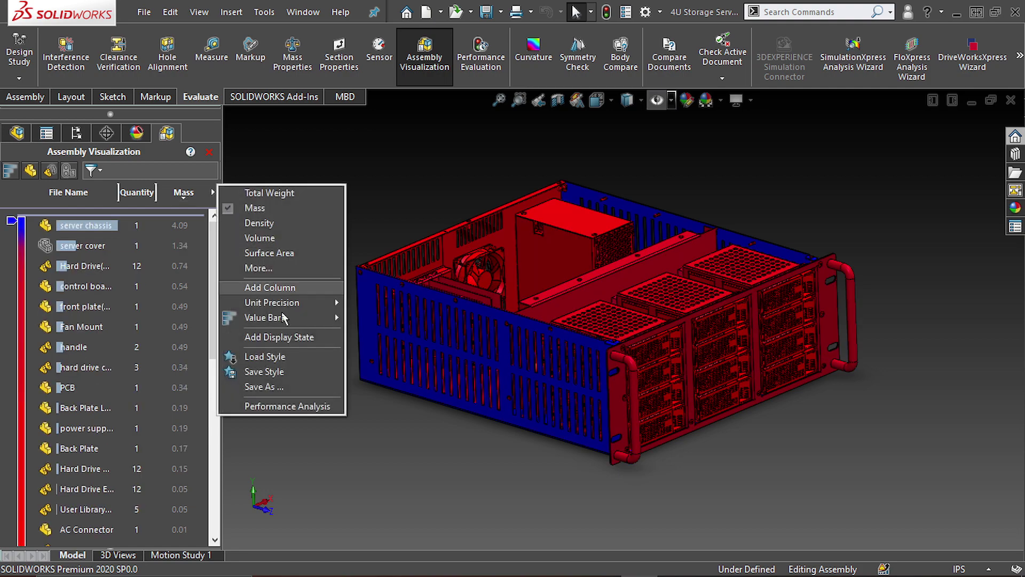
{"action": "left_click", "coordinate": [286, 361]}
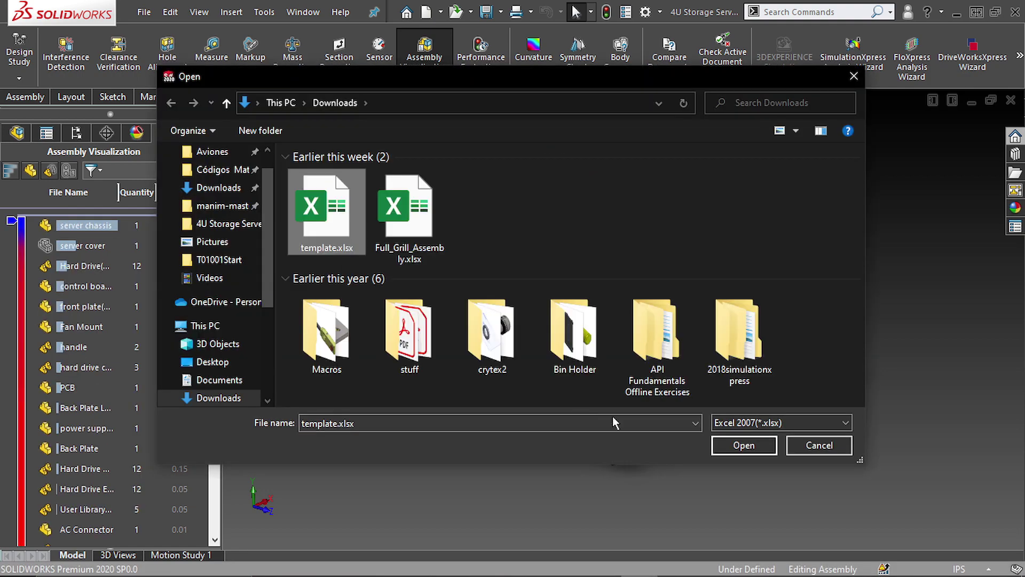
{"action": "key", "text": "Escape"}
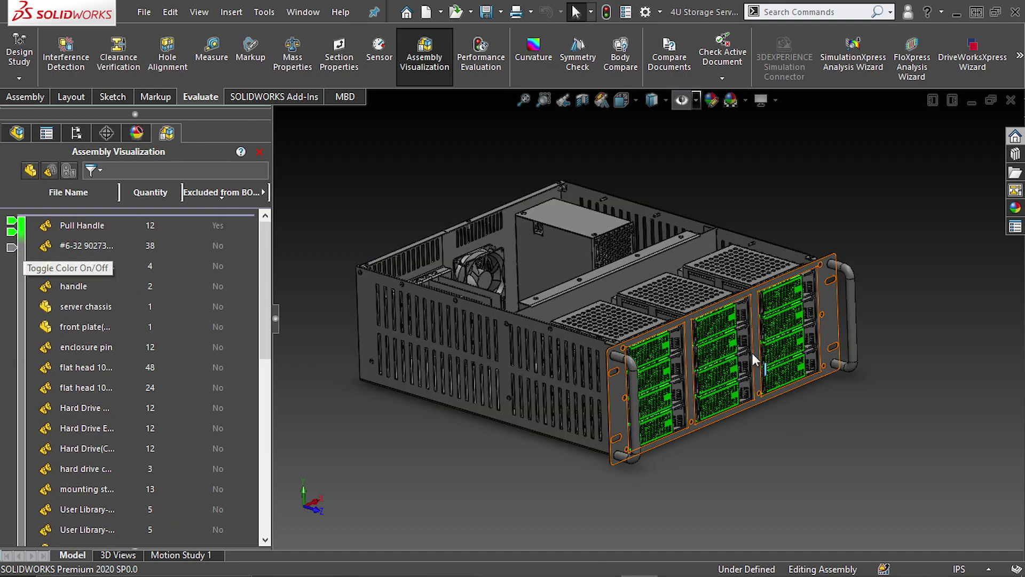
Select every Pull Handle from the list, then a single drive pull handle in the model.
{"action": "scroll", "coordinate": [751, 351], "scroll_direction": "down", "scroll_amount": 3}
{"action": "middle_click_drag", "start_coordinate": [751, 352], "coordinate": [315, 280]}
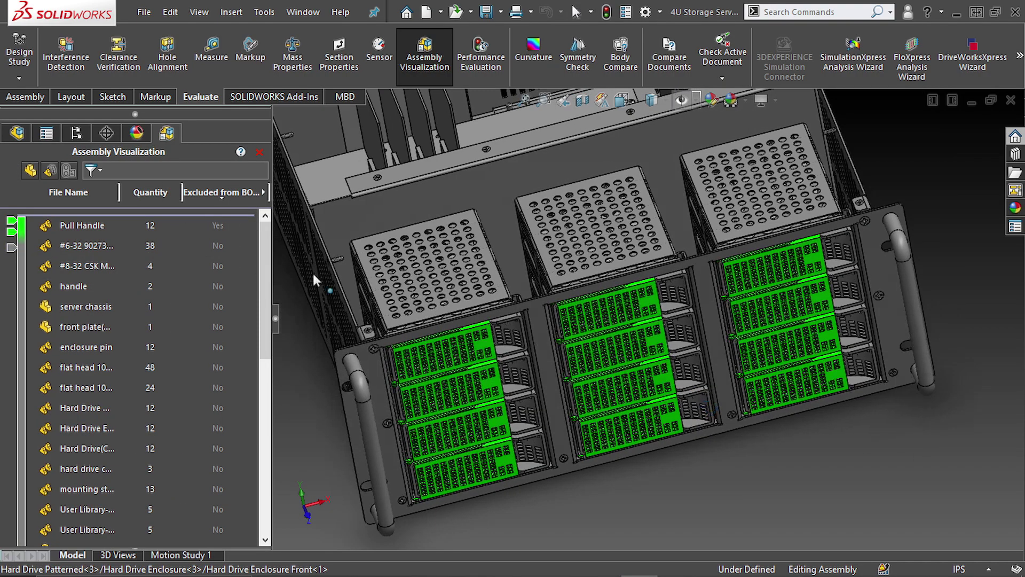
{"action": "left_click", "coordinate": [86, 225]}
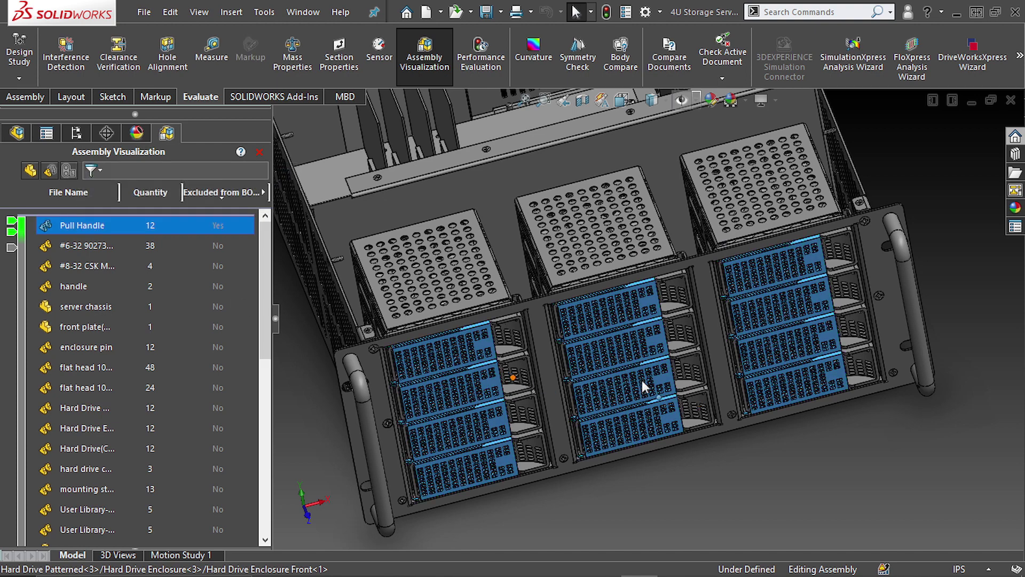
{"action": "scroll", "coordinate": [642, 380], "scroll_direction": "down", "scroll_amount": 2}
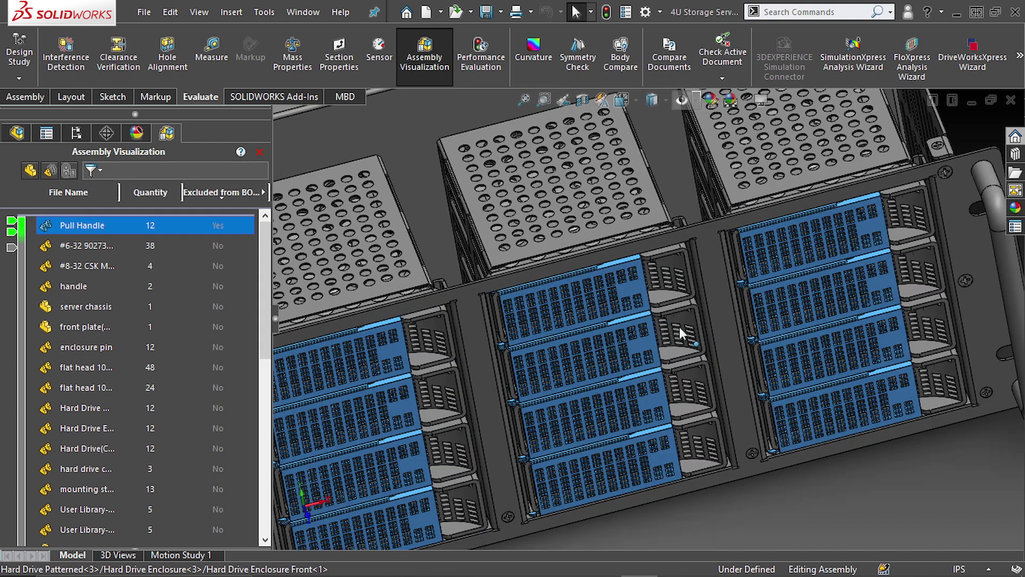
{"action": "left_click", "coordinate": [634, 297]}
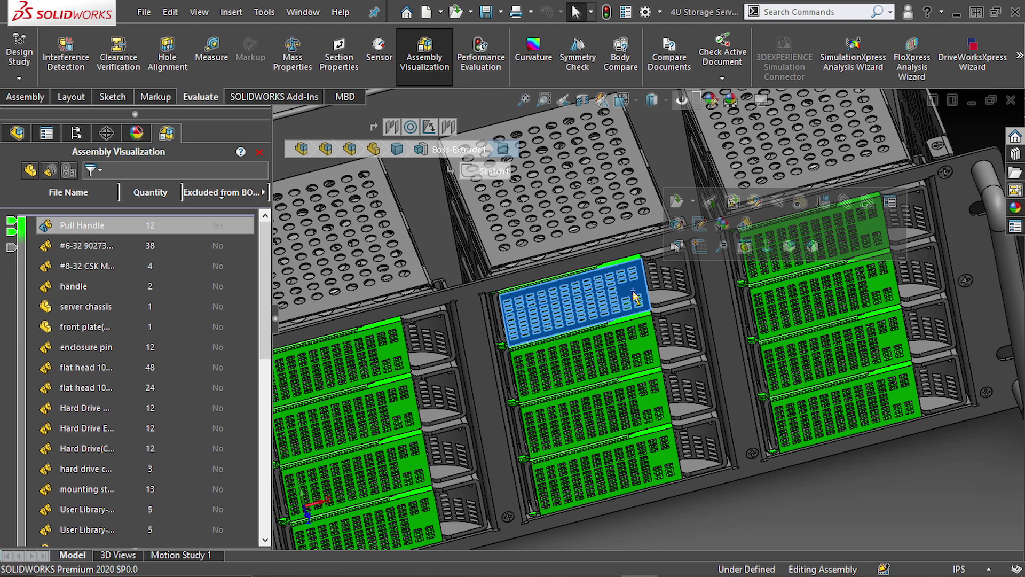